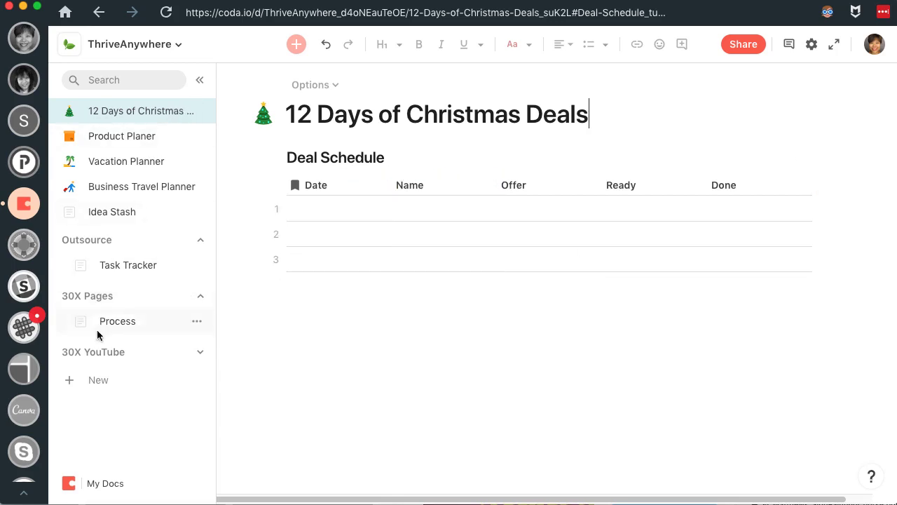
Step: Create a new section and title it "12 Days of Christmas Demo"
click(99, 380)
click(110, 403)
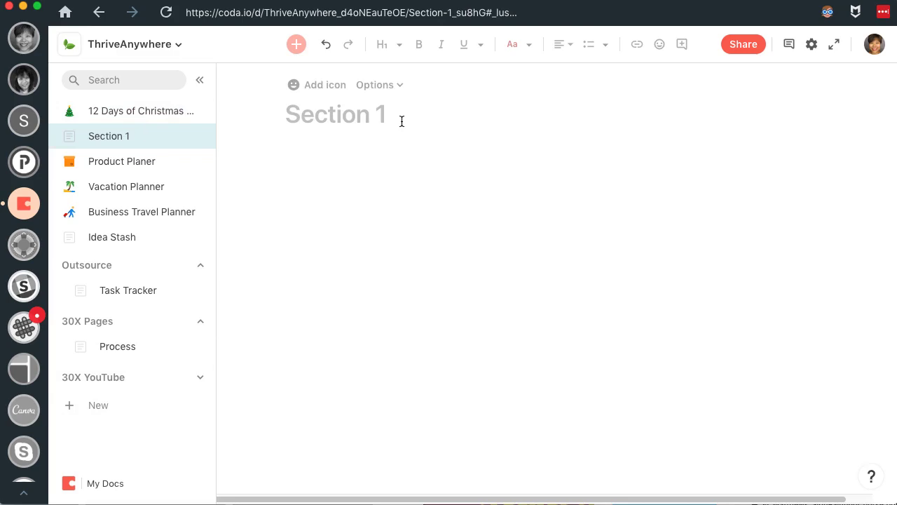
text(12 Day)
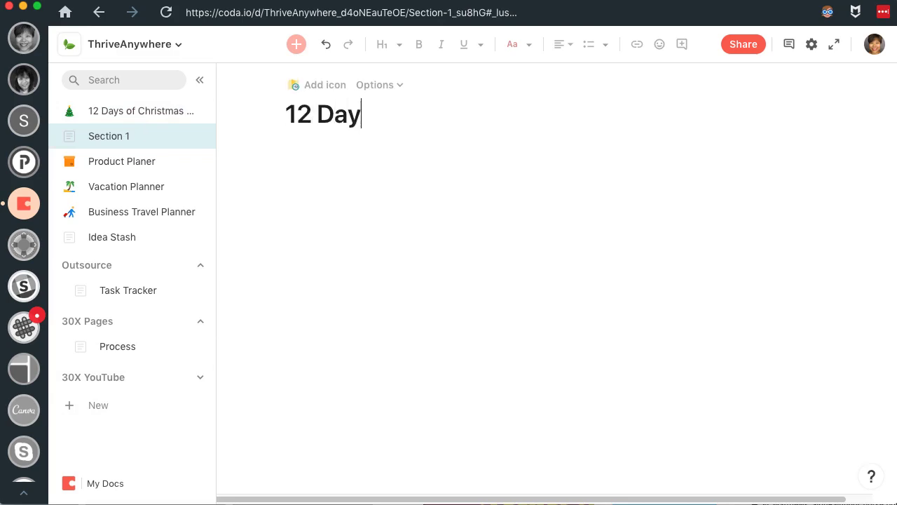
text(s of Chr)
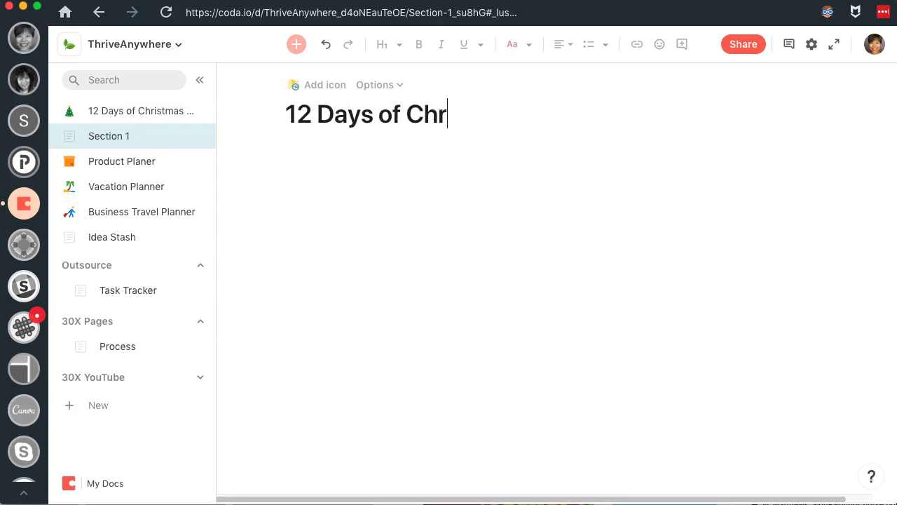
text(istmas D)
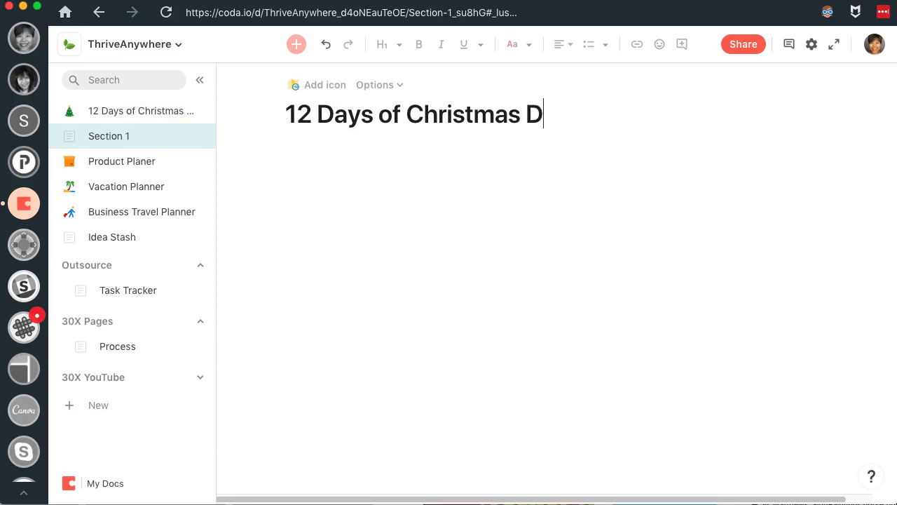
text(emo)
key(Return)
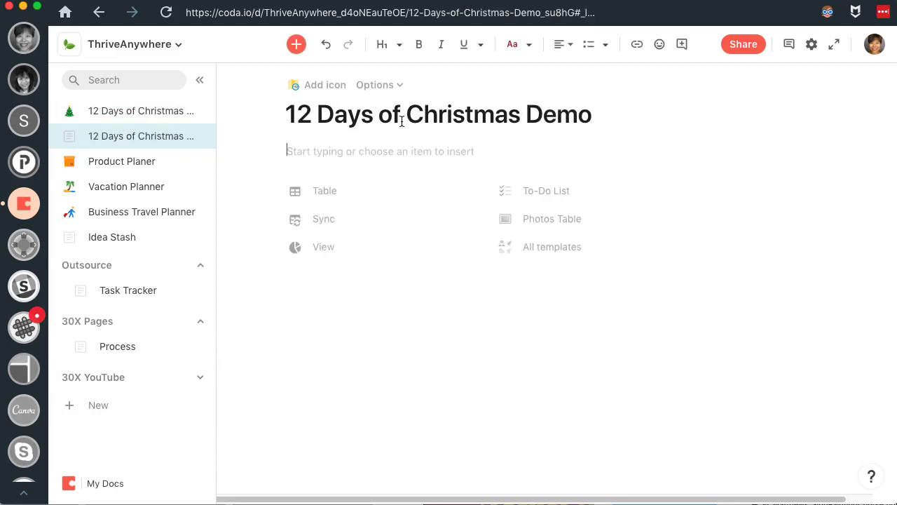
Step: Move the 12 Days of Christmas Demo section to the start of the section list and give it the red ornament icon
drag(166, 137, 169, 113)
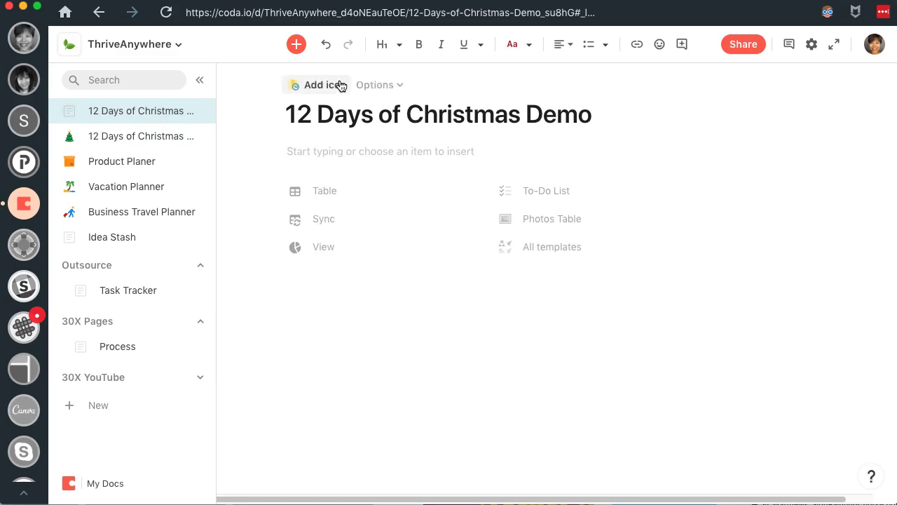
click(68, 113)
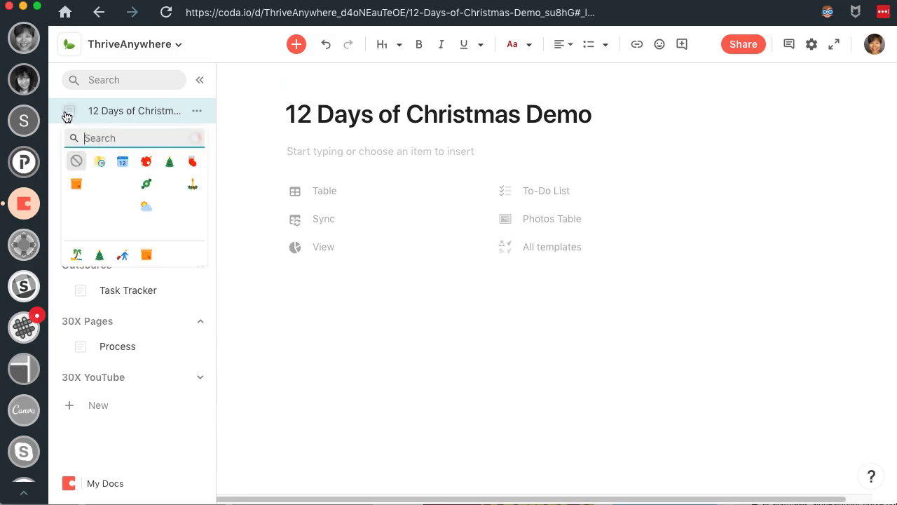
click(147, 162)
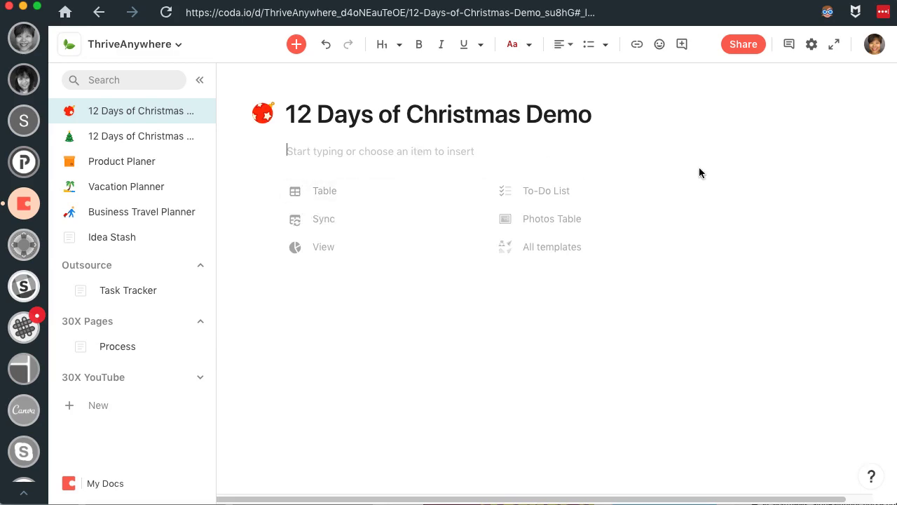
Step: Write "Start create word doc type thing" as body text beneath the section title
text(St)
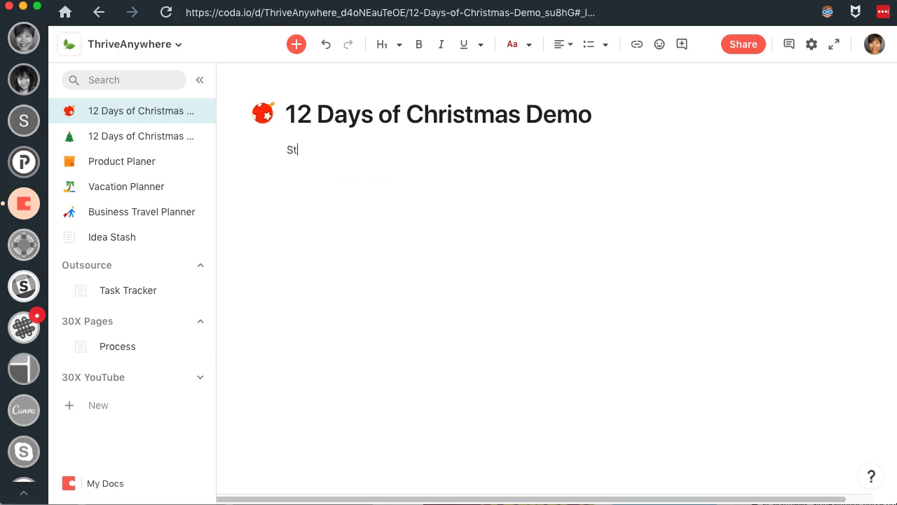
text(art create word doc type thing)
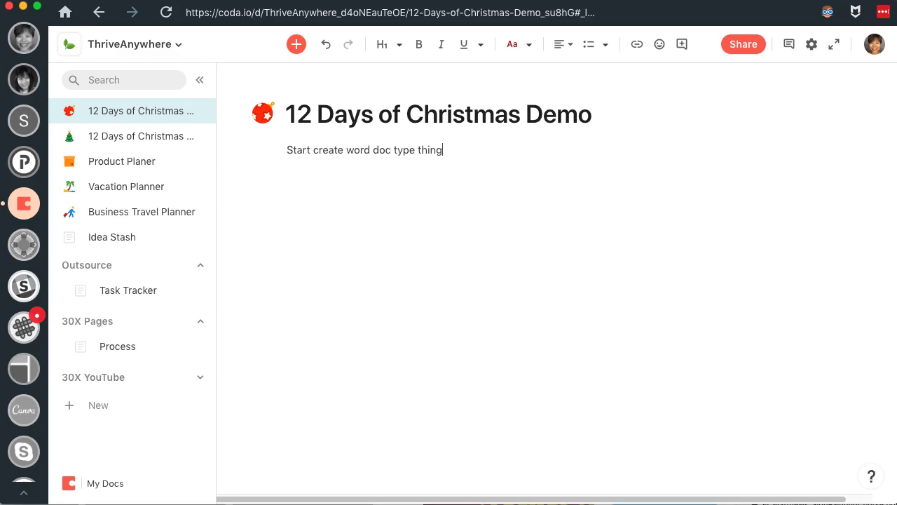
Step: Insert a new table below the body text and name it "Deals list"
click(296, 44)
mouse_move(433, 100)
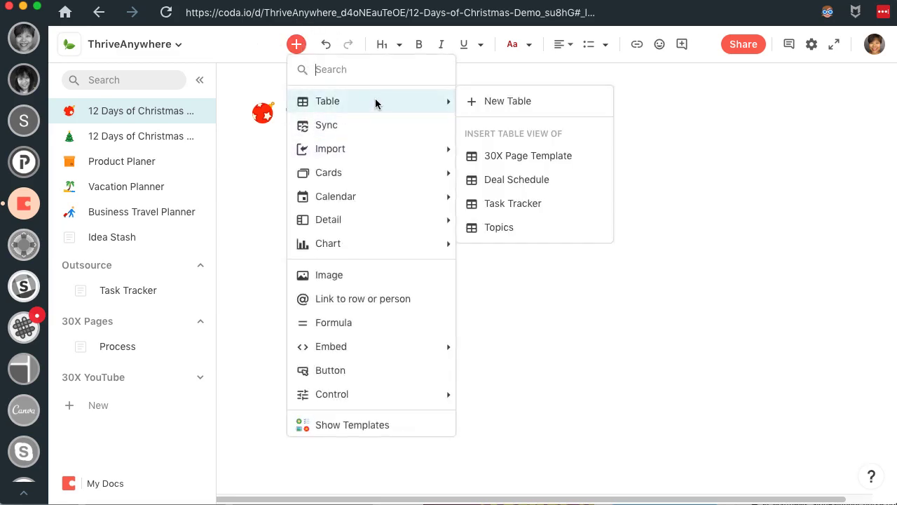
click(509, 101)
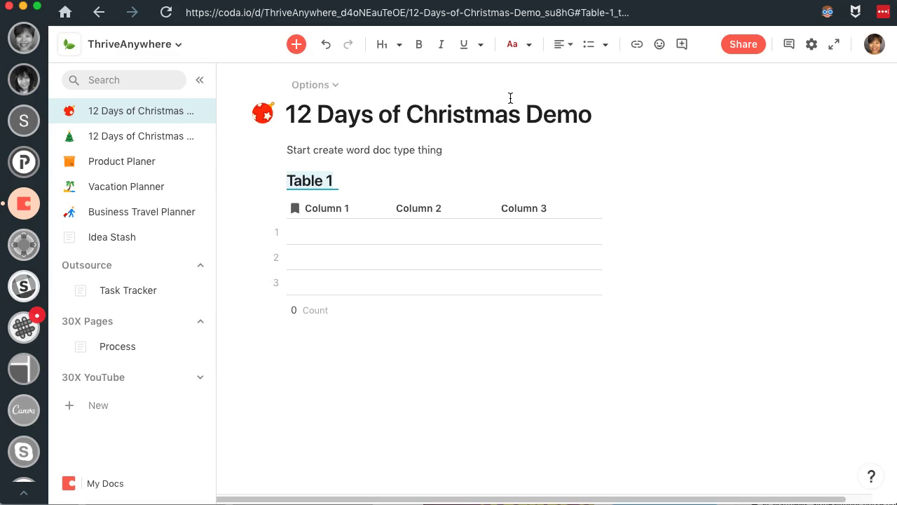
text(De)
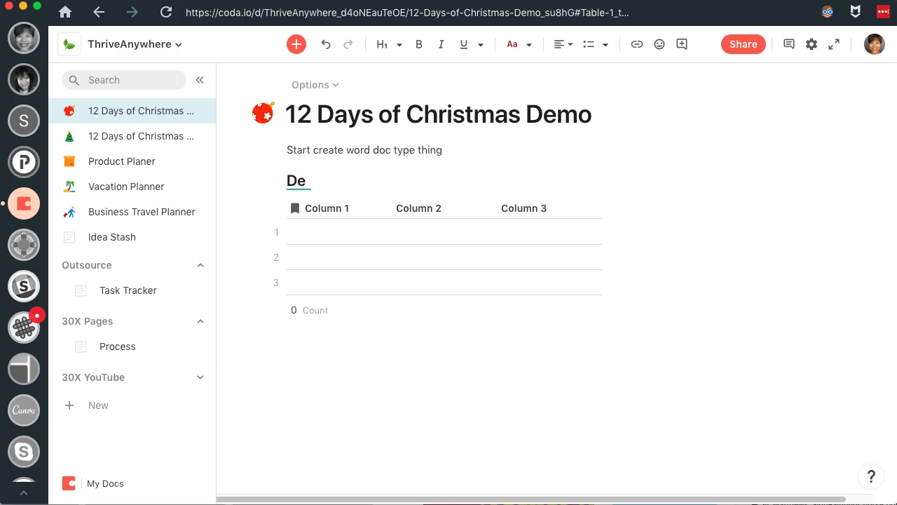
text(als list)
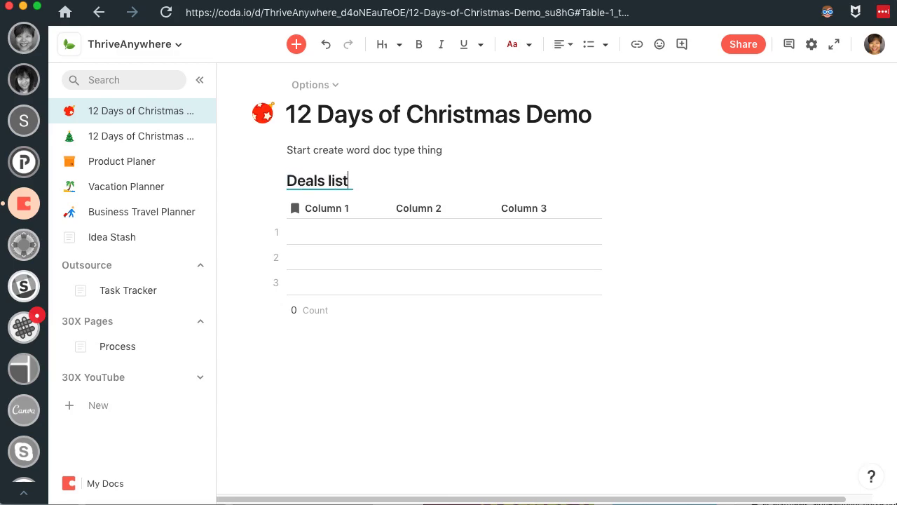
key(Return)
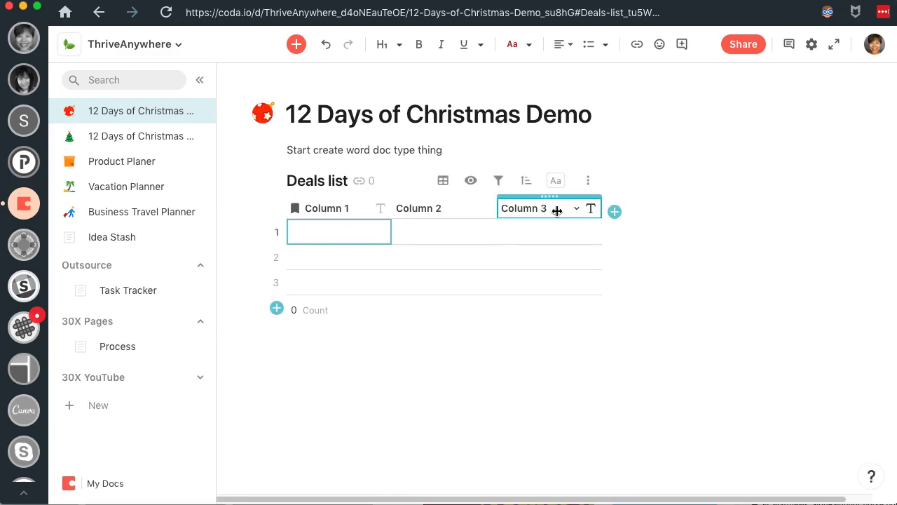
Step: Rename the three columns of the Deals list table to Date, Name and Title
click(331, 209)
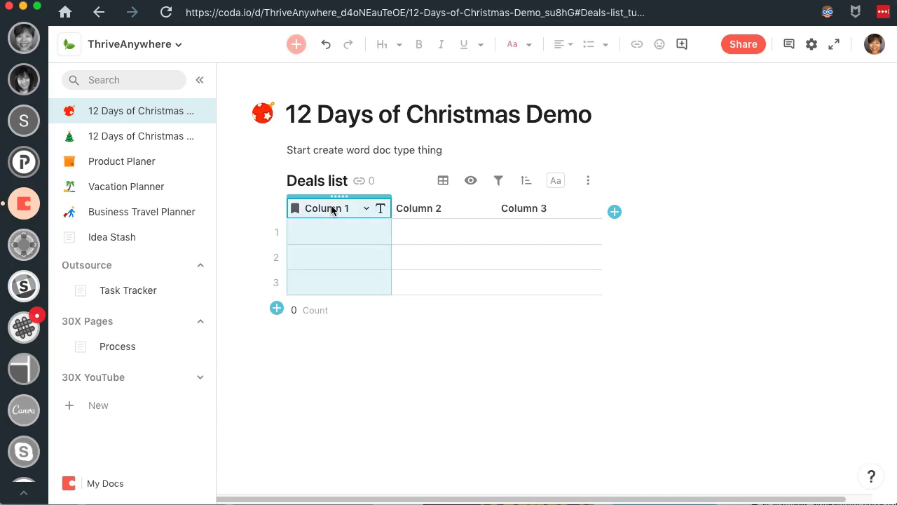
text(Date)
key(Tab)
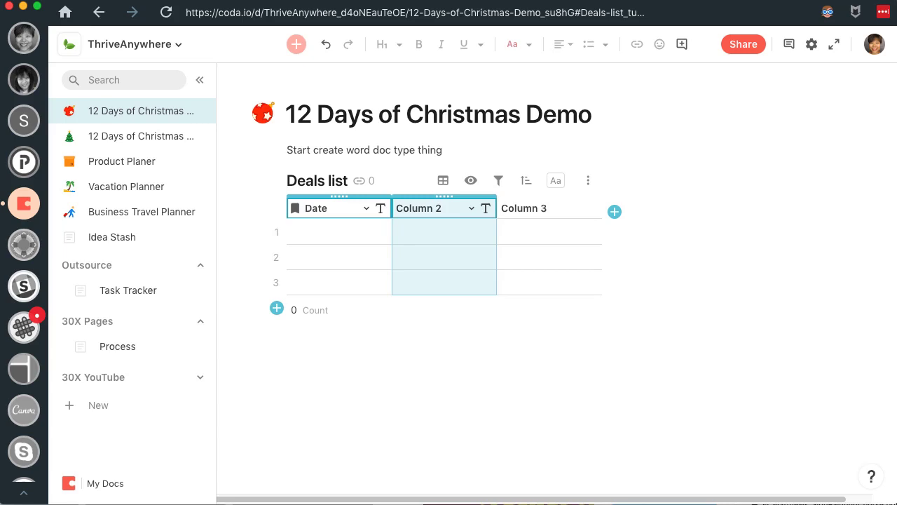
text(Name)
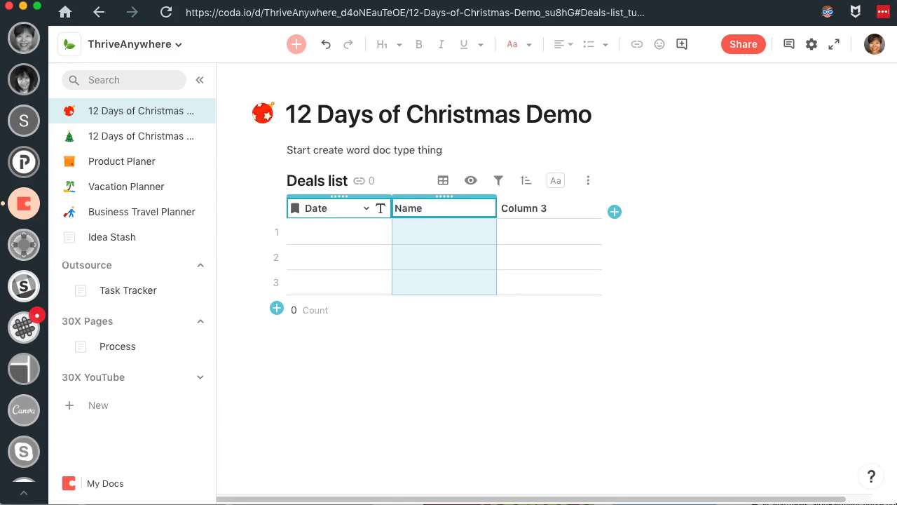
key(Tab)
text(Title)
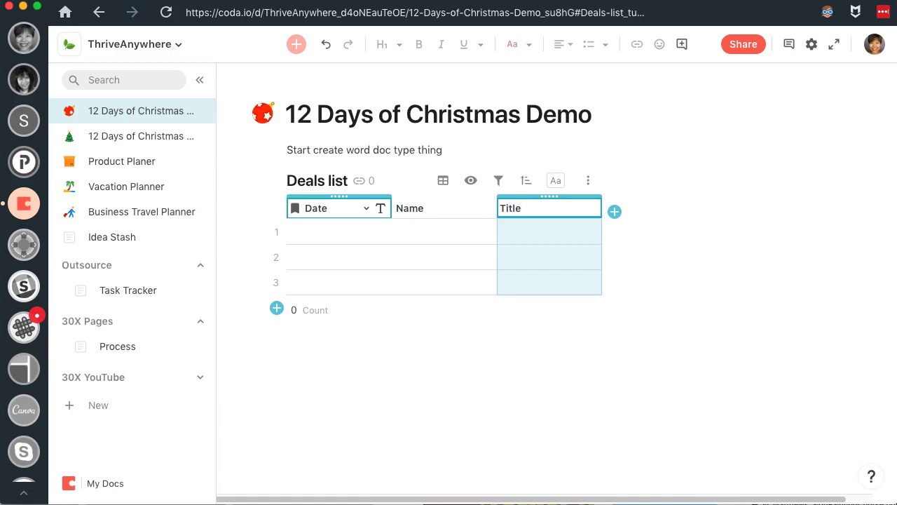
Step: Add two more columns after Title in the Deals list table, named Ready and Done
key(Return)
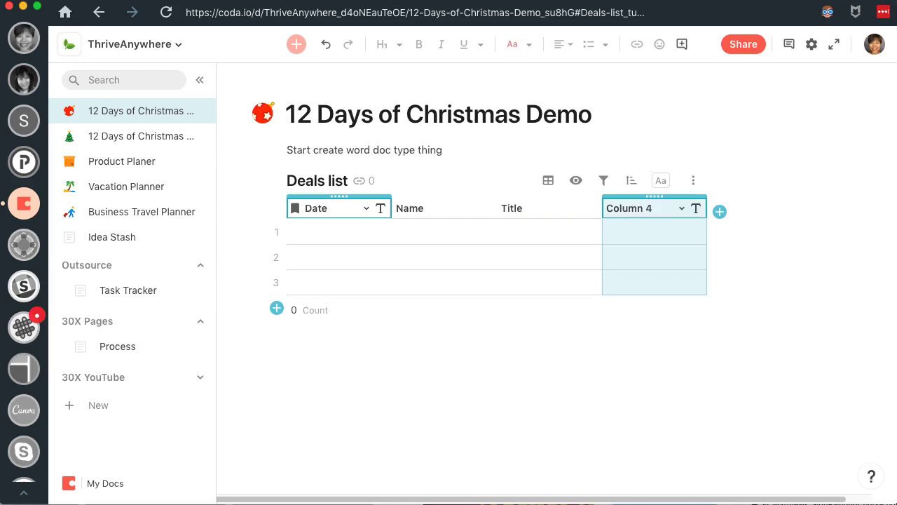
text(Ready)
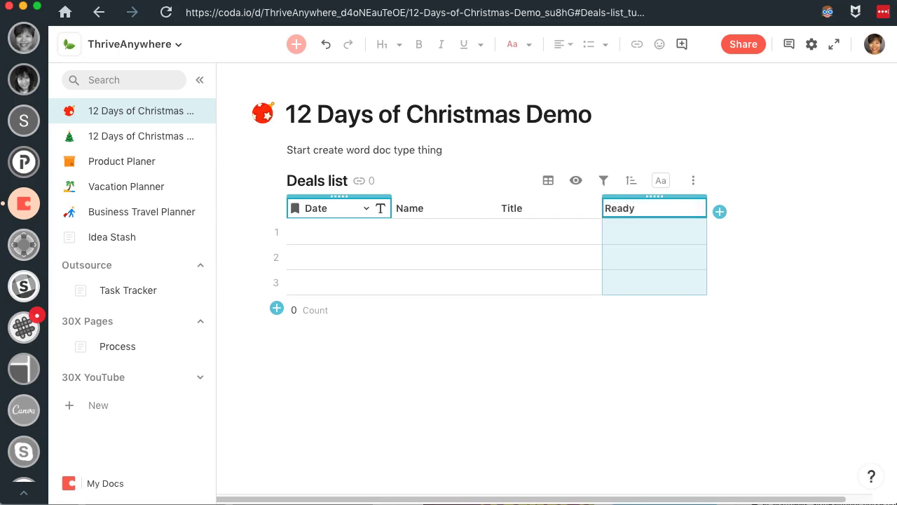
key(Return)
text(Done)
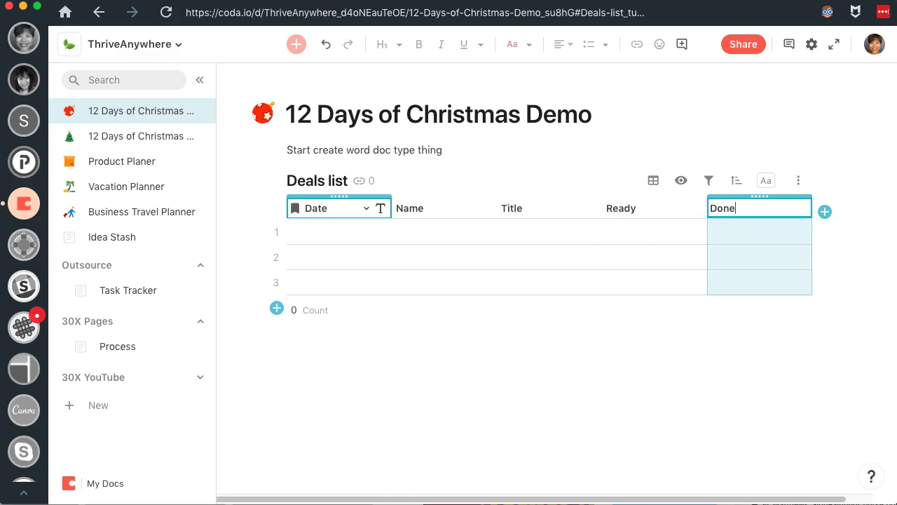
key(Return)
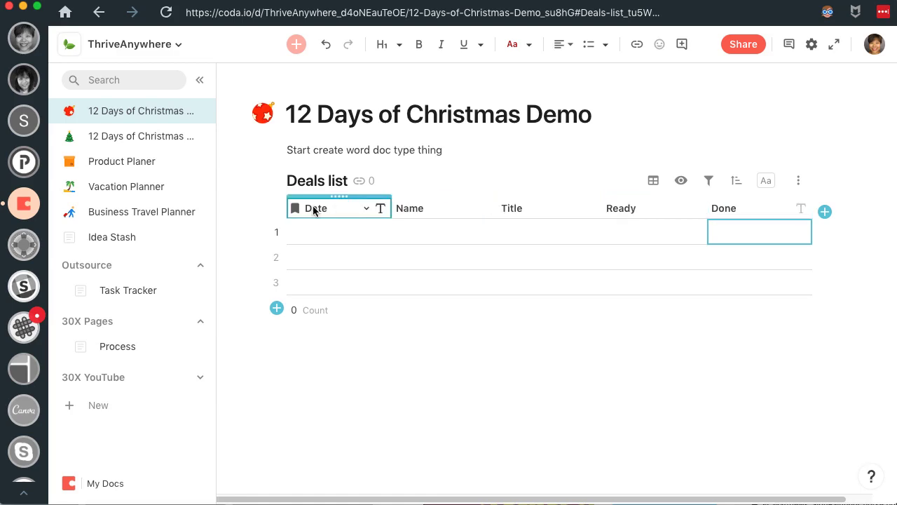
Step: Set the Date column's type to Date with the "Sun, Jan 20" date format
click(381, 209)
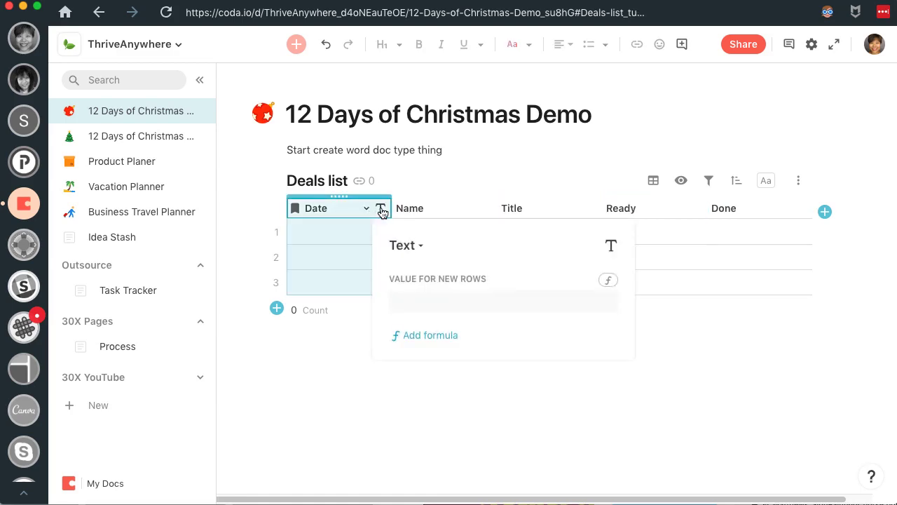
click(419, 253)
mouse_move(415, 375)
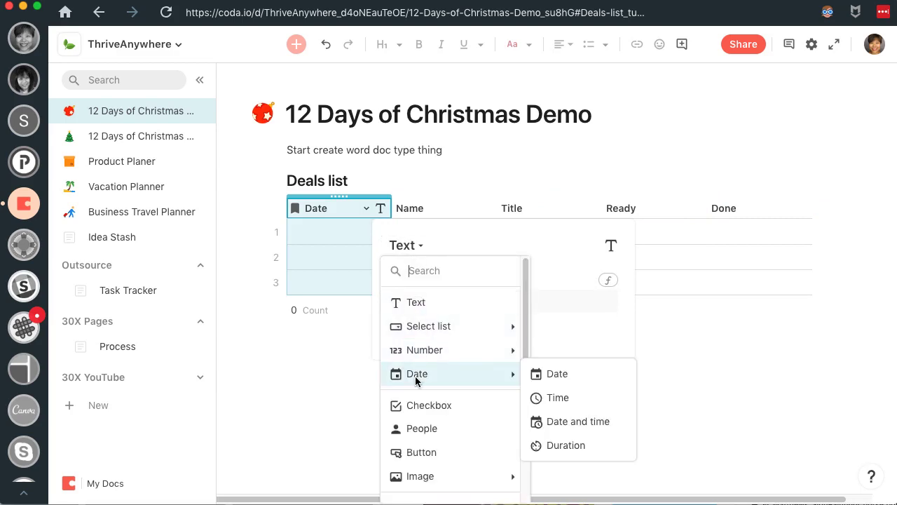
click(559, 374)
click(504, 298)
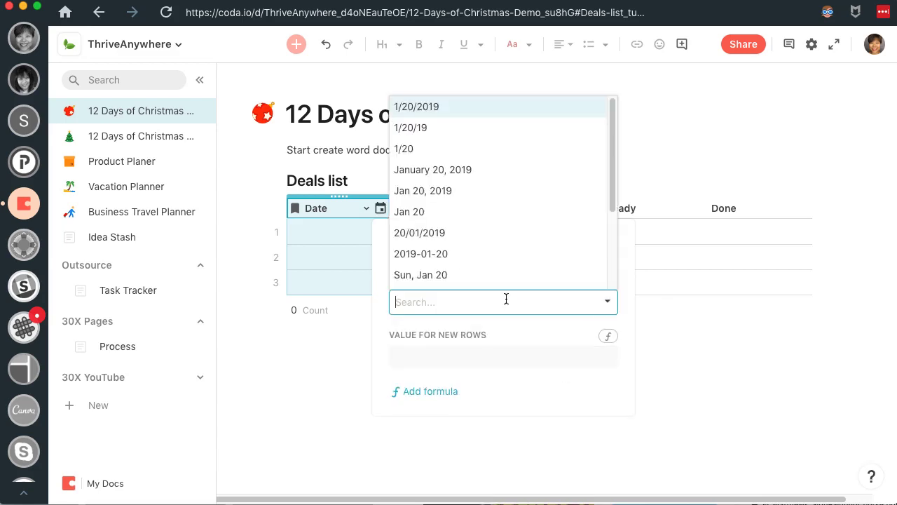
click(472, 170)
click(465, 301)
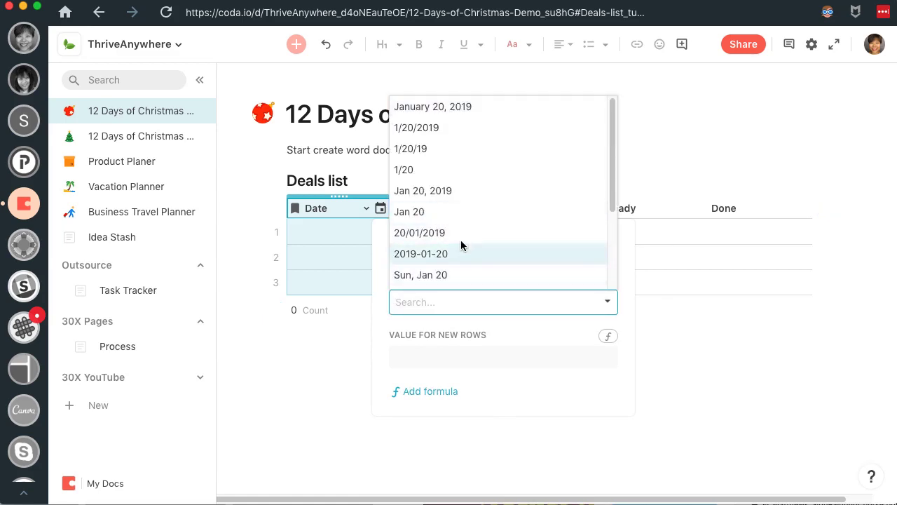
click(431, 276)
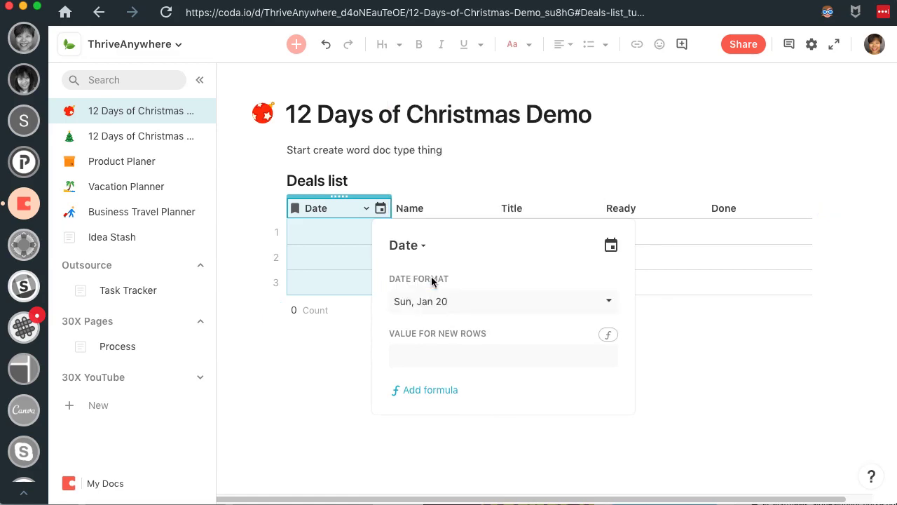
click(519, 172)
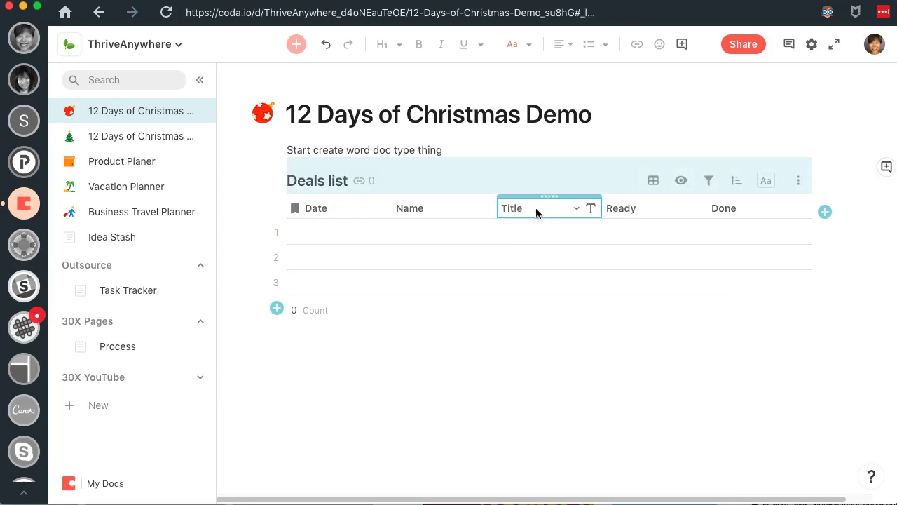
Step: Change the Ready column's type to Checkbox
click(694, 212)
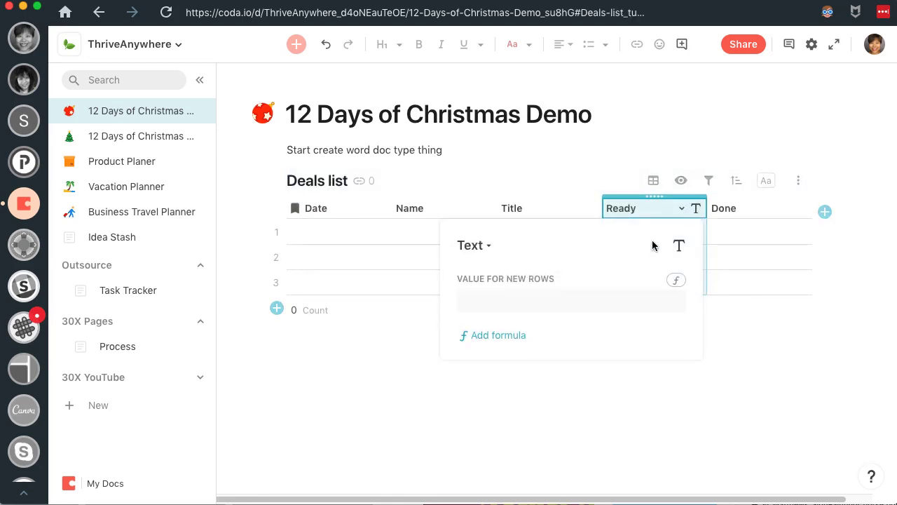
click(483, 250)
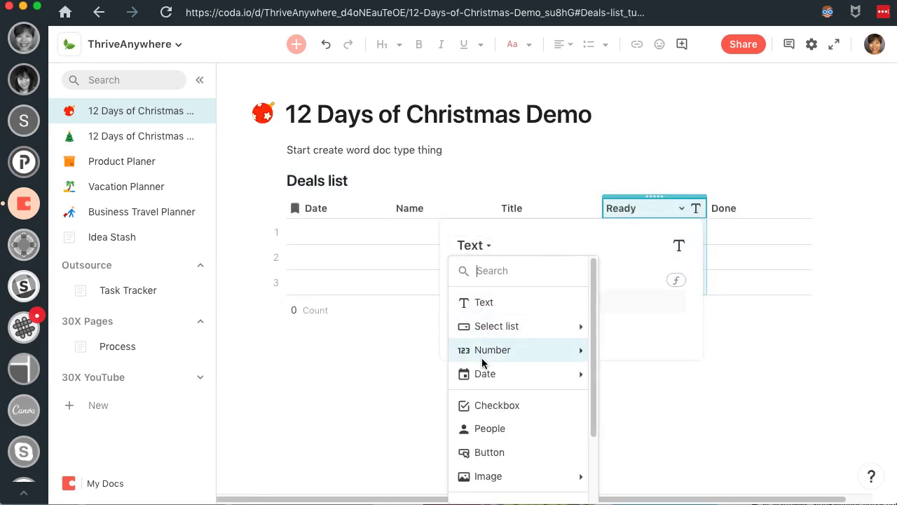
click(482, 405)
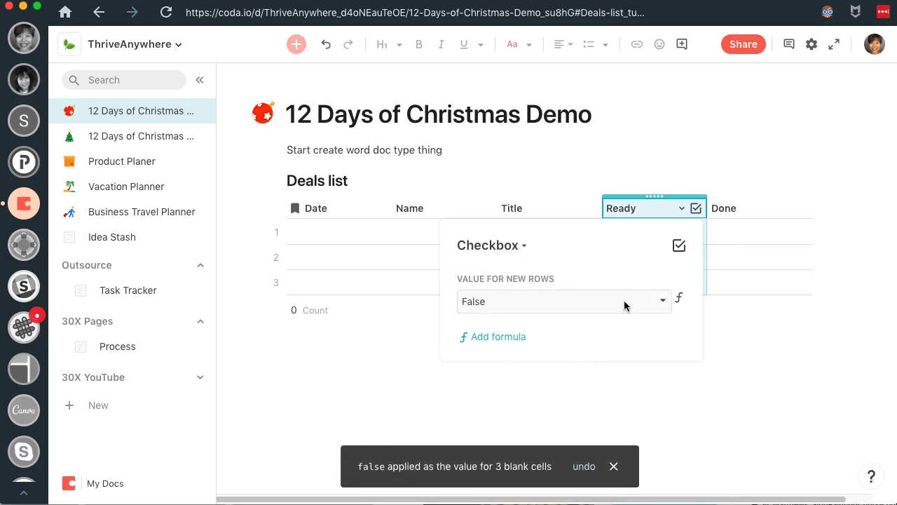
Step: Change the Done column's type to Checkbox
click(803, 210)
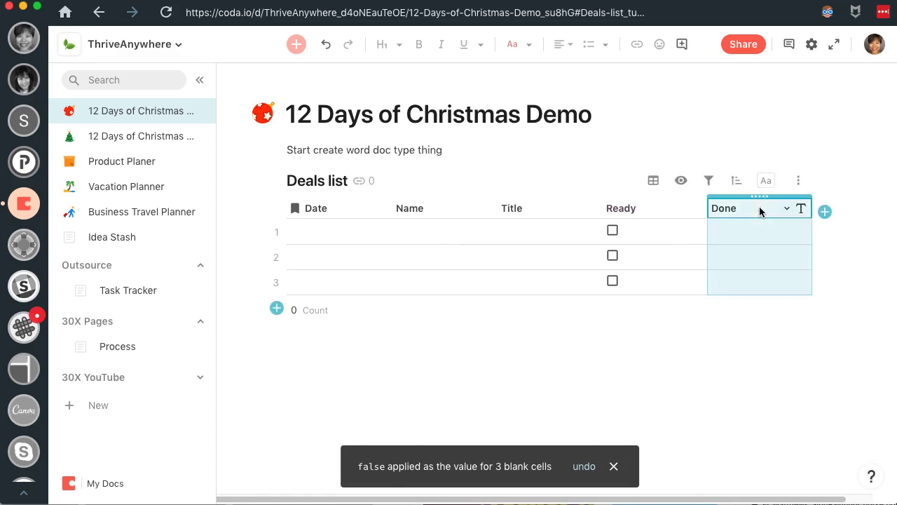
click(803, 209)
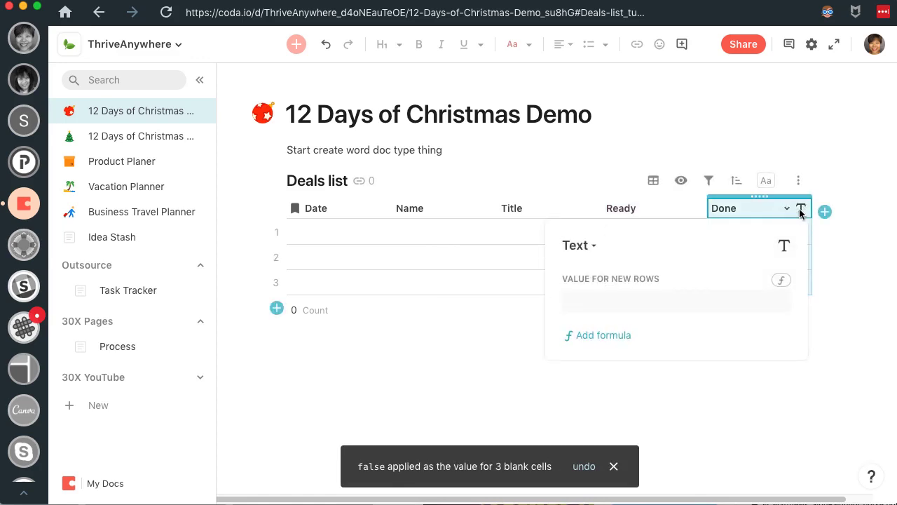
click(587, 247)
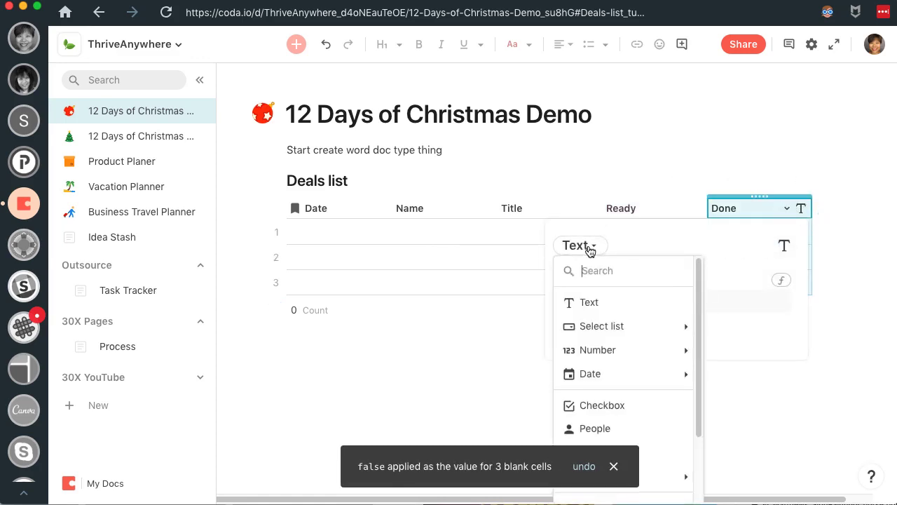
click(575, 404)
click(767, 166)
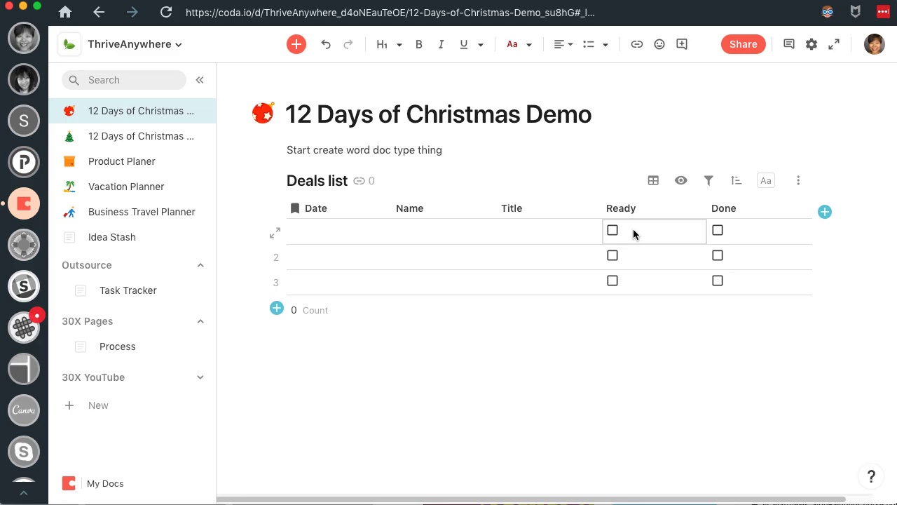
Step: Set the first row's date to Sun, Dec 1 in the Deals list table
click(331, 236)
click(330, 237)
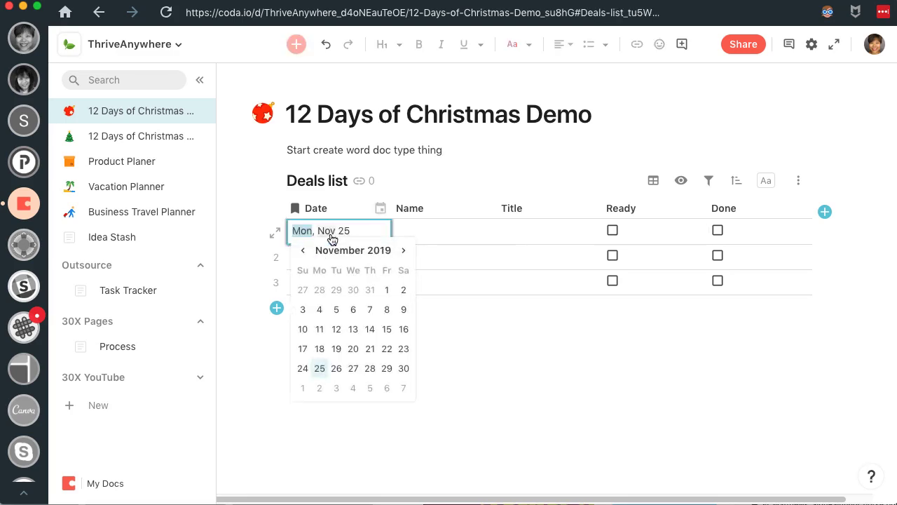
click(402, 252)
click(306, 311)
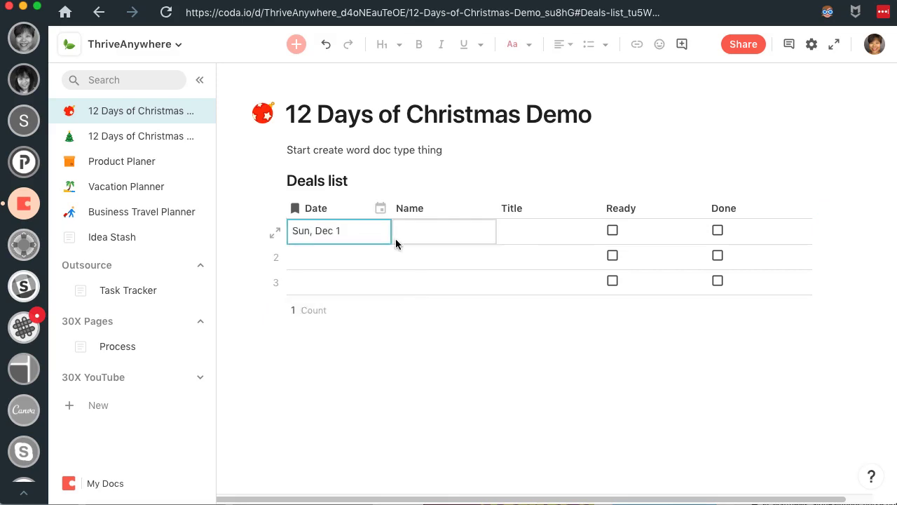
Step: Fill in the person's first name and the title "Design software" in the Sun, Dec 1 row
click(424, 236)
text(Susan)
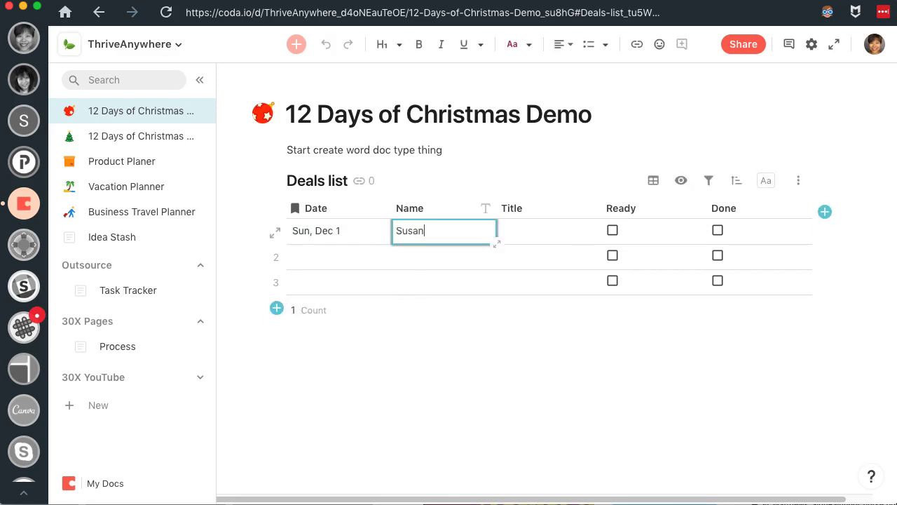
key(Tab)
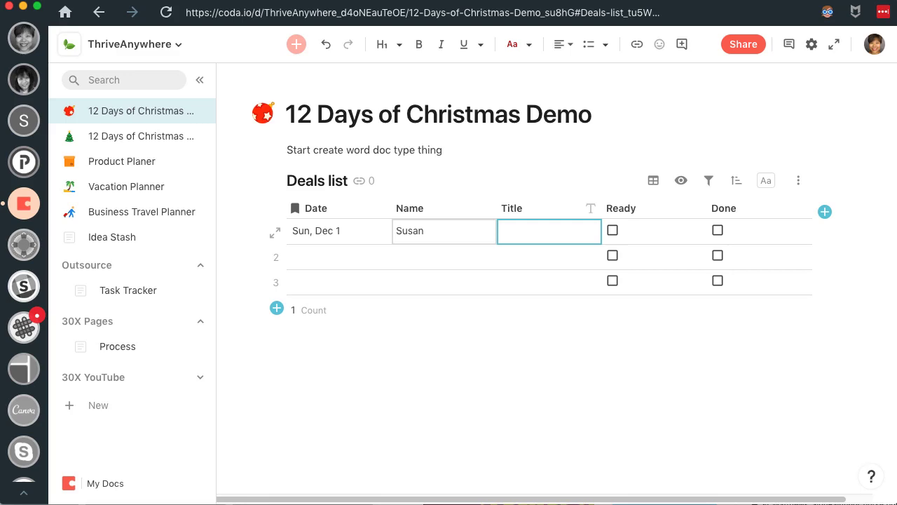
text(Design s)
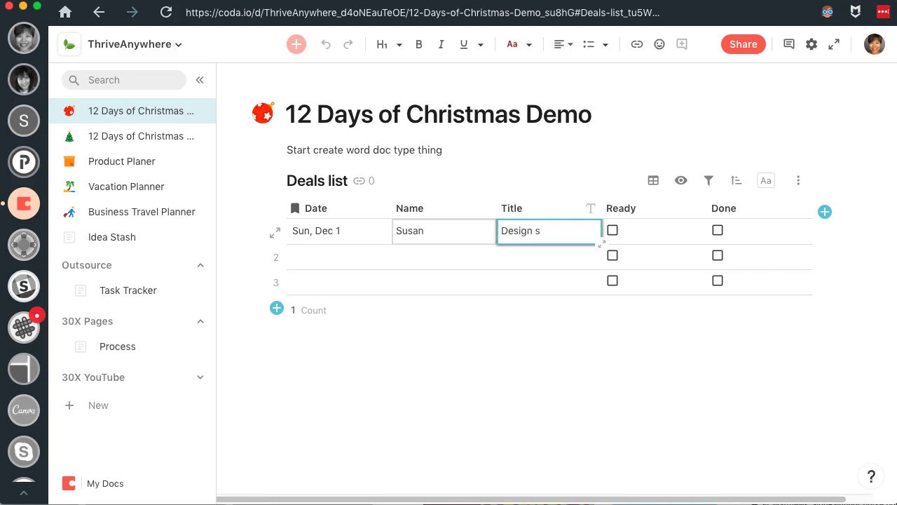
text(oftware)
Step: Tick and untick the Ready checkbox in the Sun, Dec 1 row
key(Tab)
key(space)
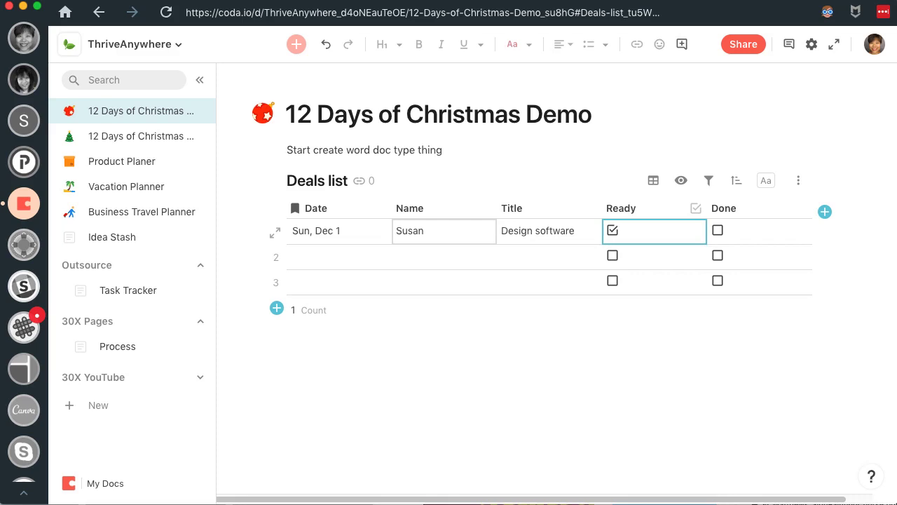
key(Left)
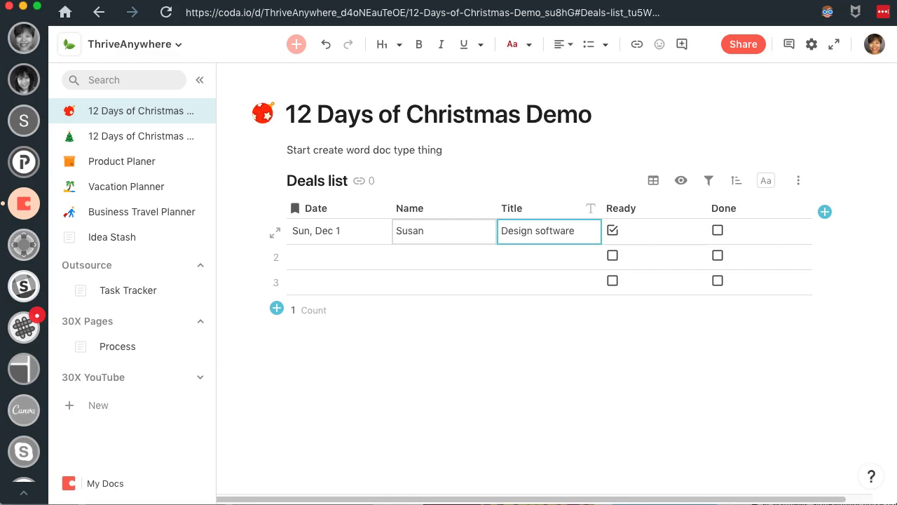
key(Right)
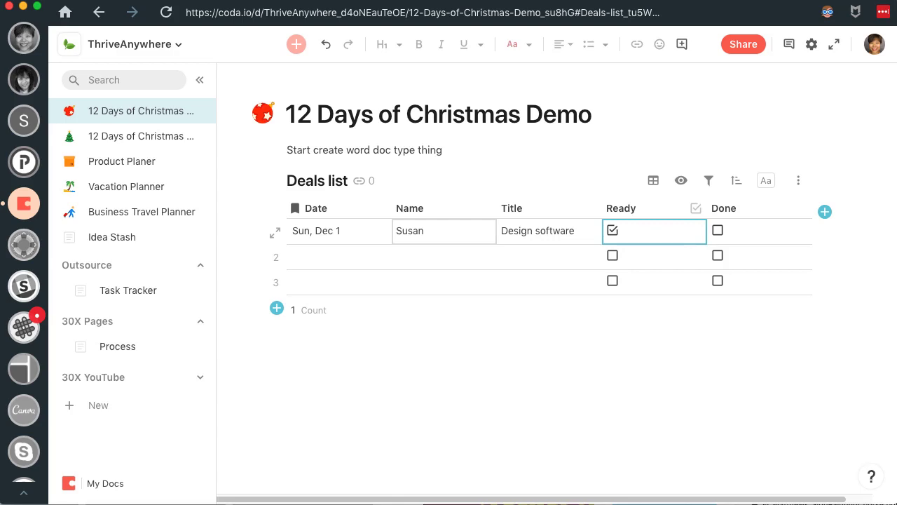
key(space)
Step: Set the second row's date to Wed, Dec 4 in the Deals list table
click(330, 252)
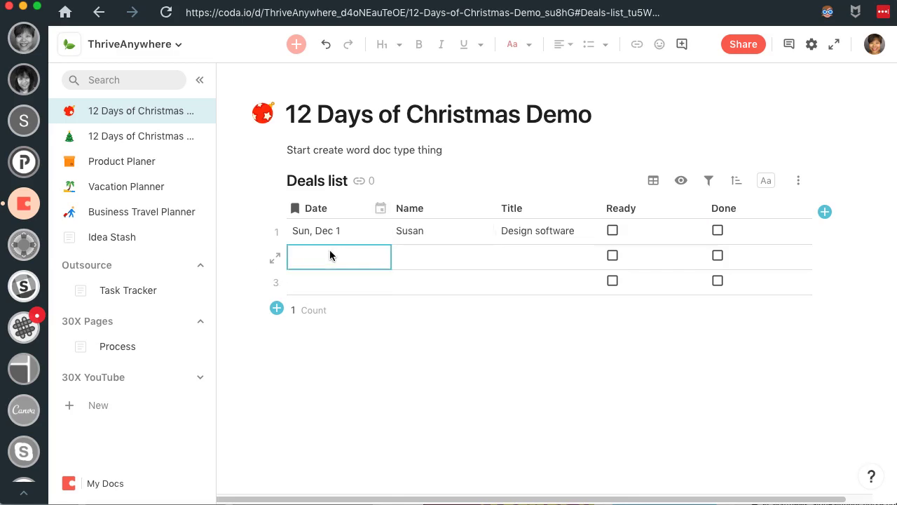
click(331, 255)
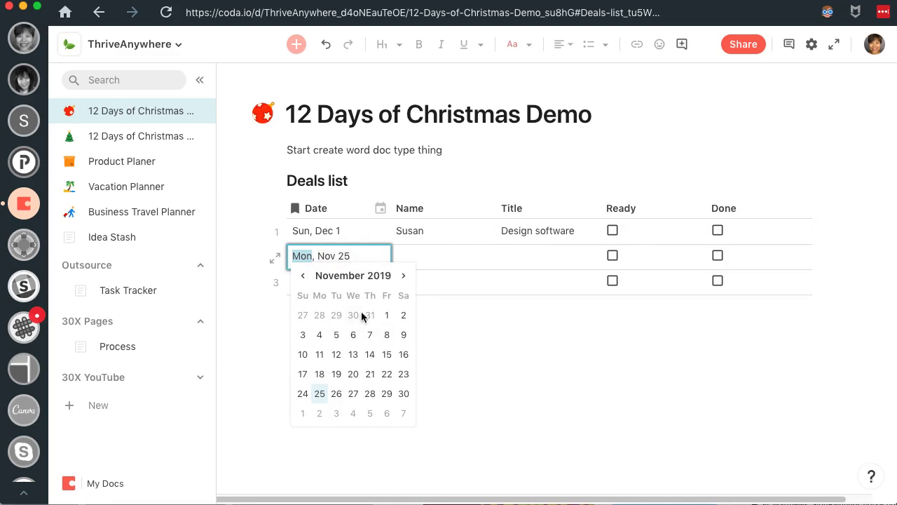
click(403, 276)
click(403, 275)
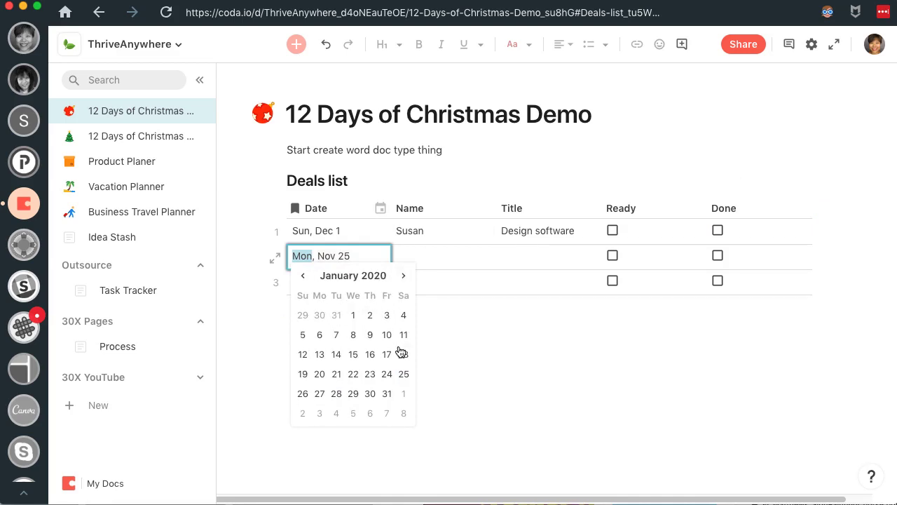
click(299, 279)
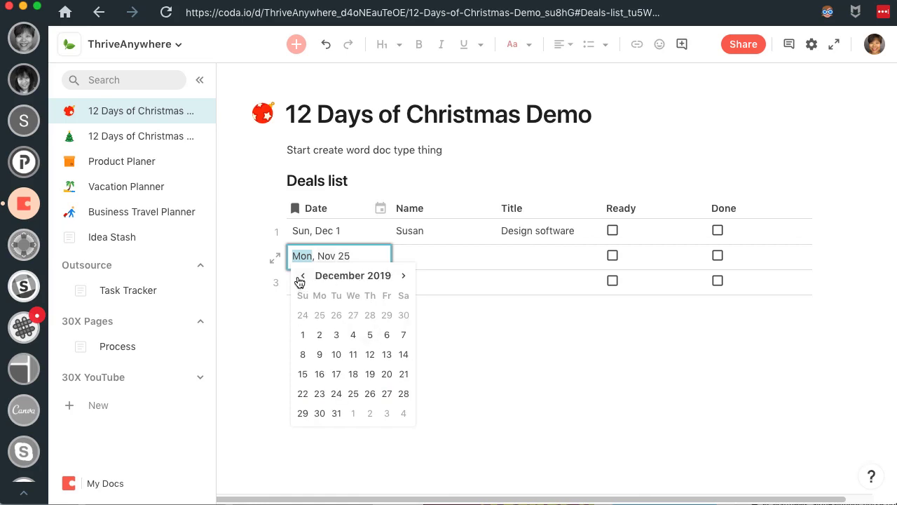
click(354, 336)
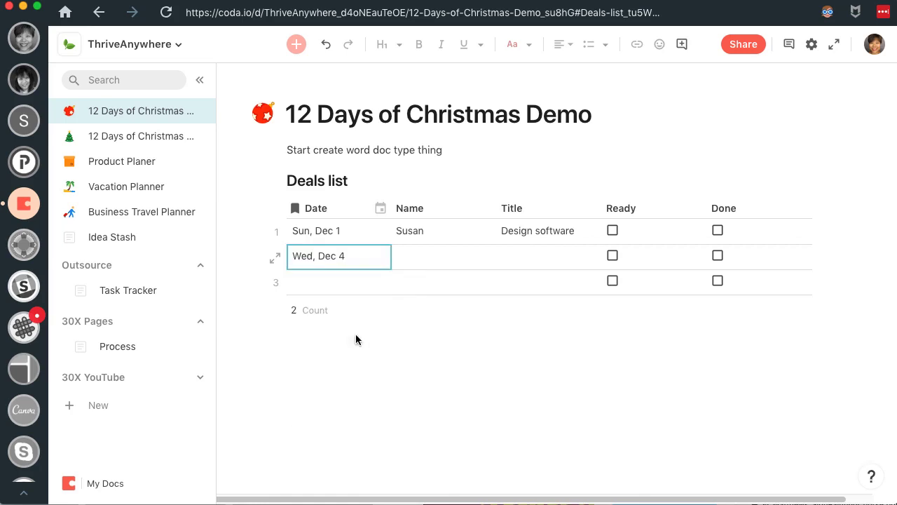
Step: Fill in the person's first name and the title "Membership site course" in the Wed, Dec 4 row
click(433, 258)
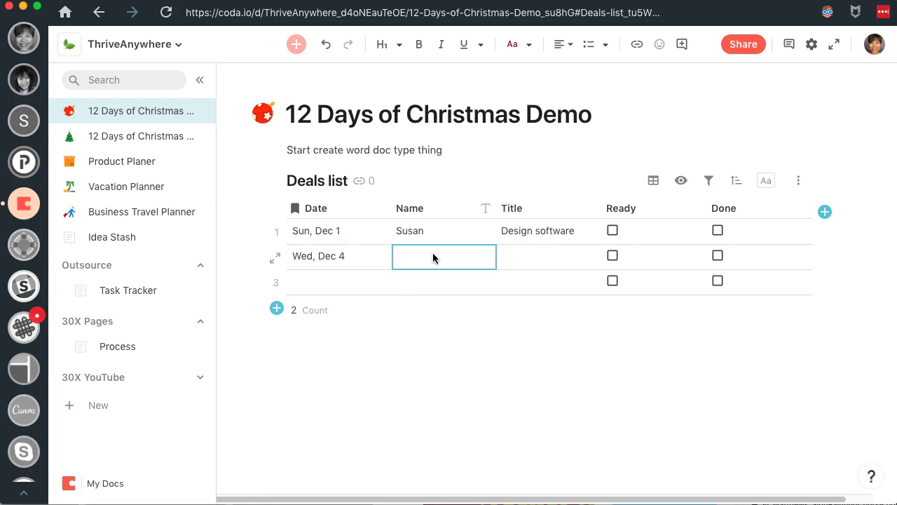
text(Debbie)
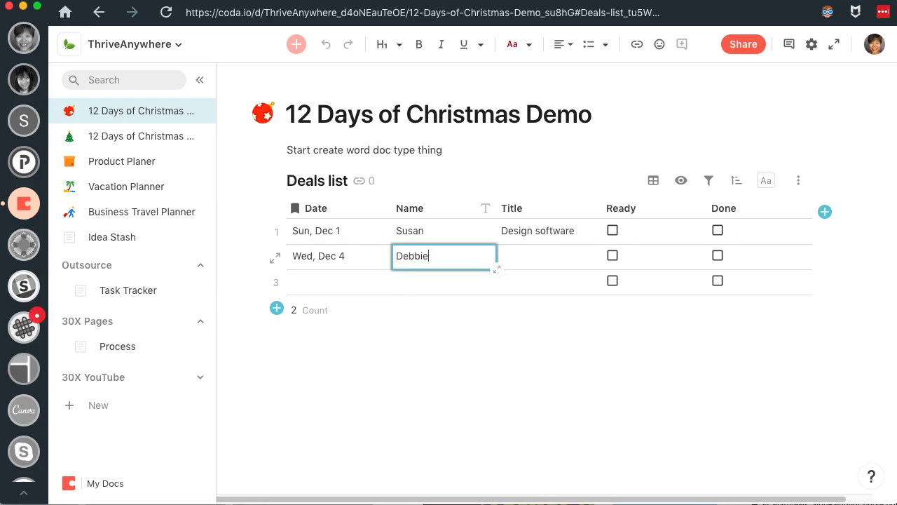
key(Tab)
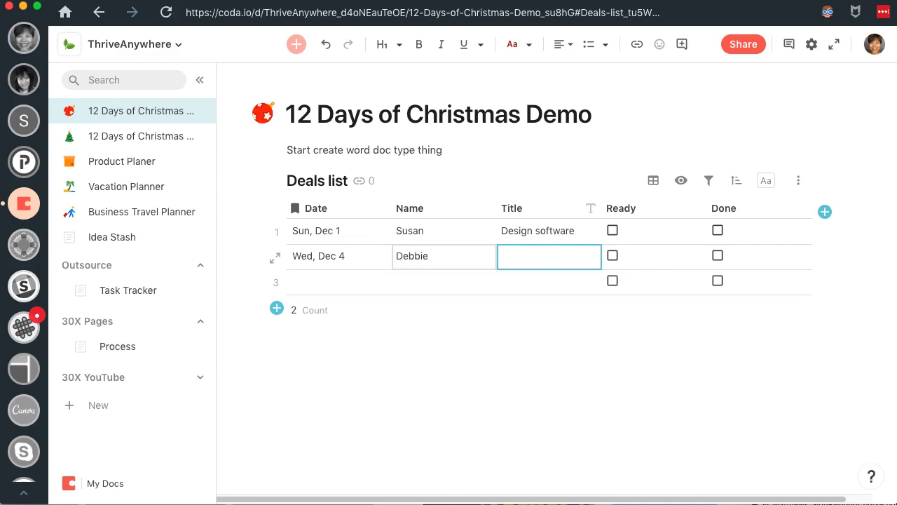
text(Membershit)
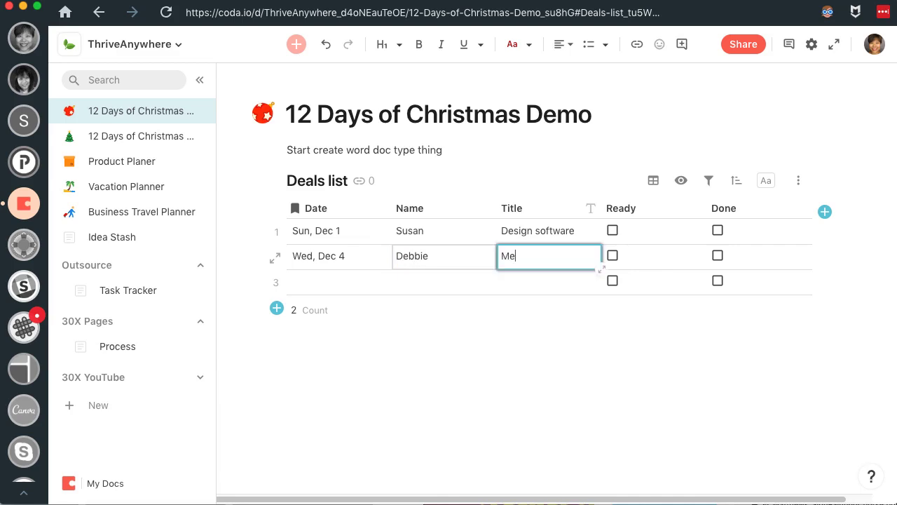
key(BackSpace)
key(BackSpace)
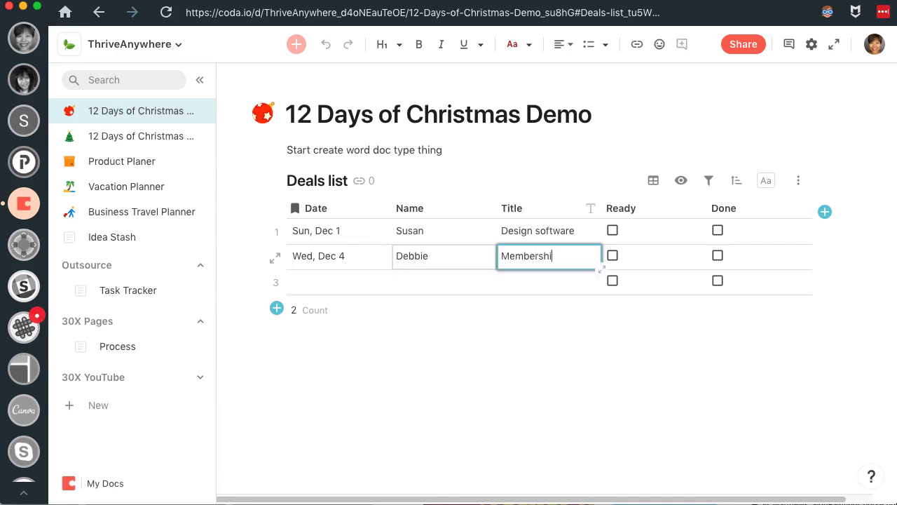
text(ip site course)
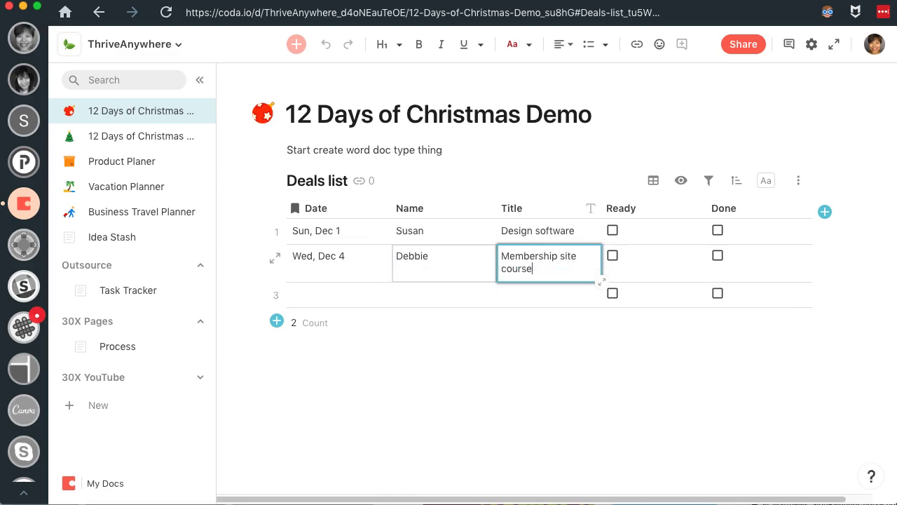
key(Return)
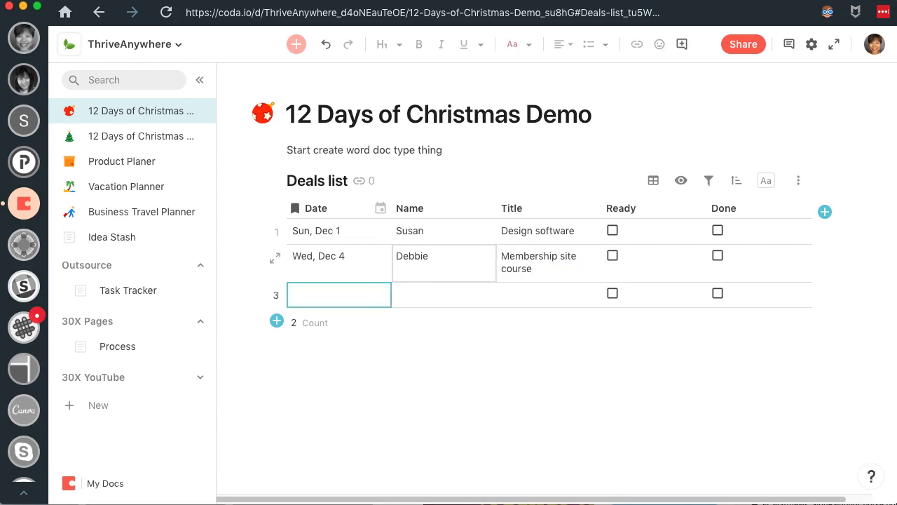
Step: Set the third row's date to Wed, Dec 11 in the Deals list table
key(Return)
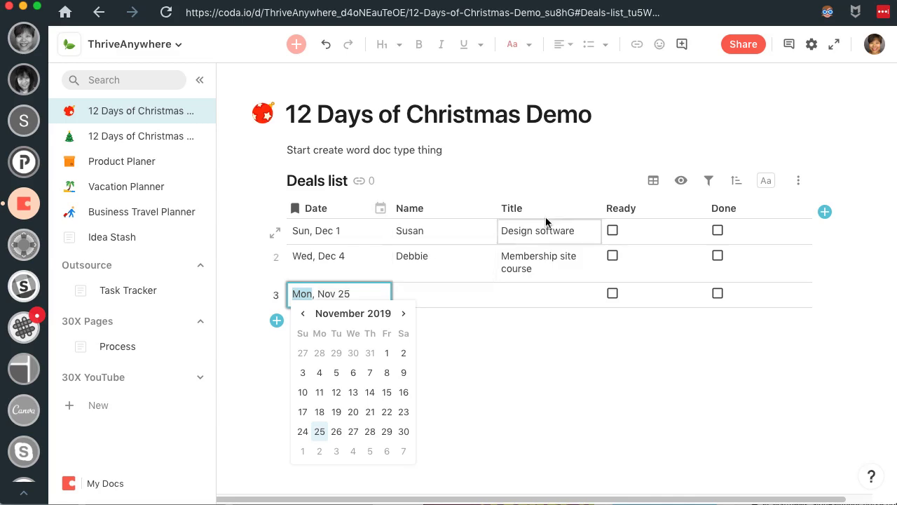
click(404, 313)
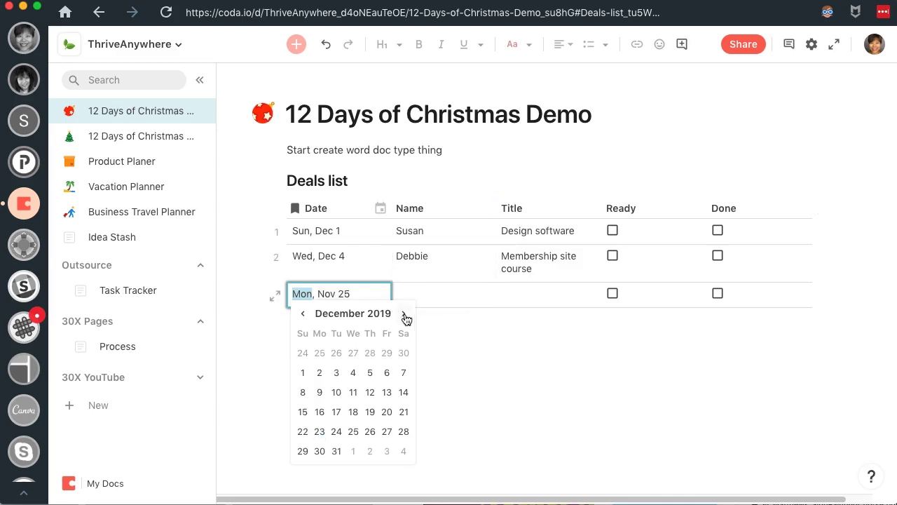
click(355, 393)
Step: Fill in the person's first name and the title "PLR" in the Wed, Dec 11 row
click(431, 295)
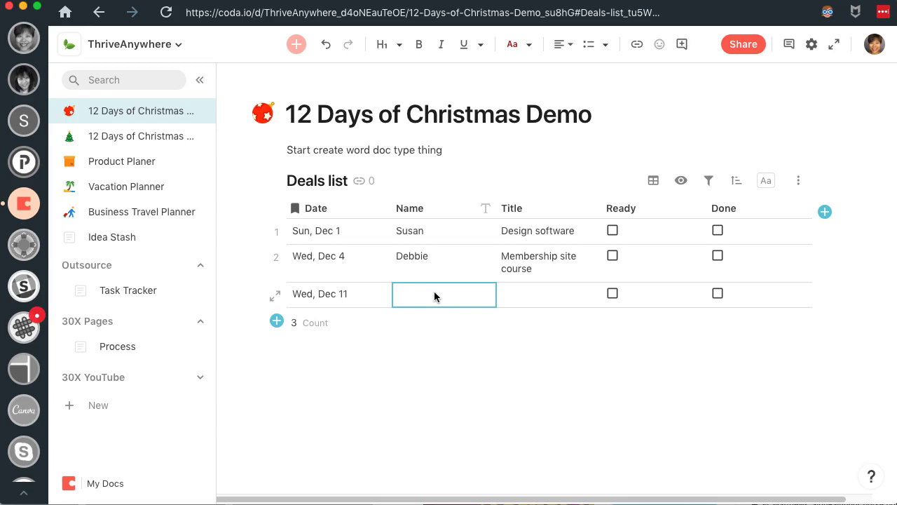
text(Ashley)
key(Tab)
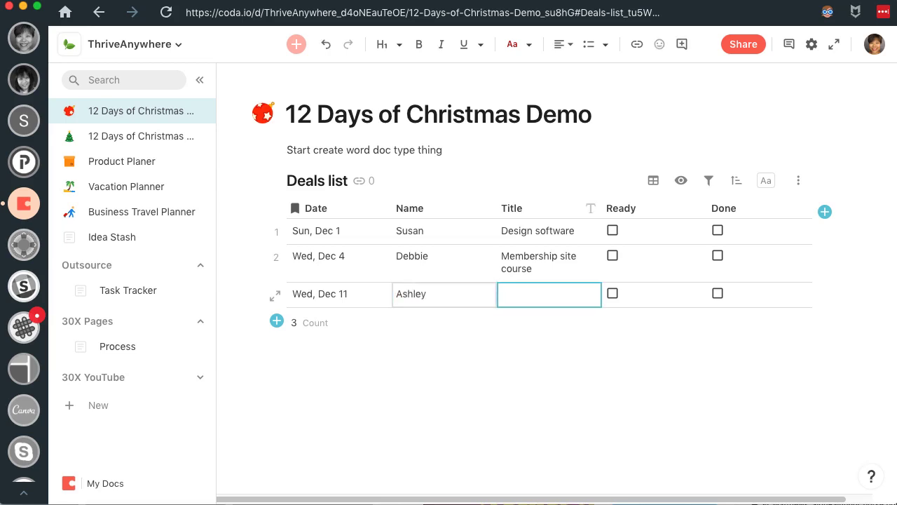
text(PLR)
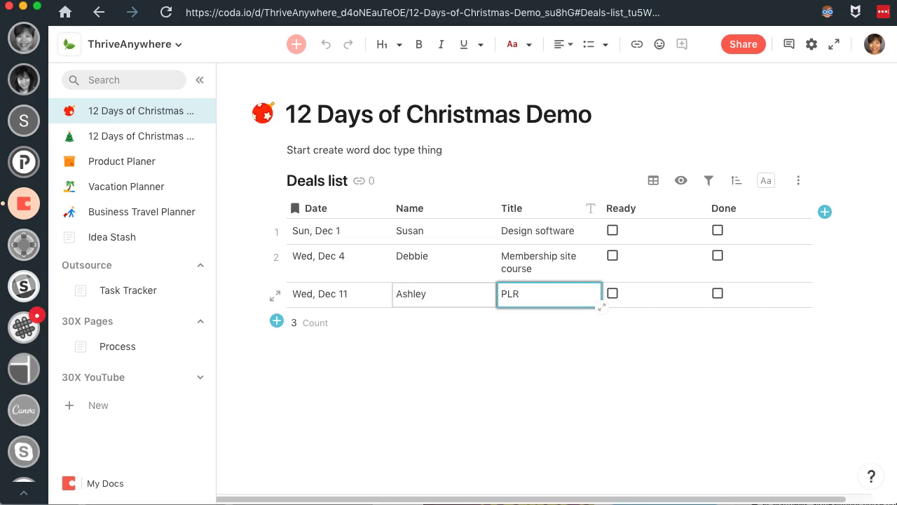
key(Tab)
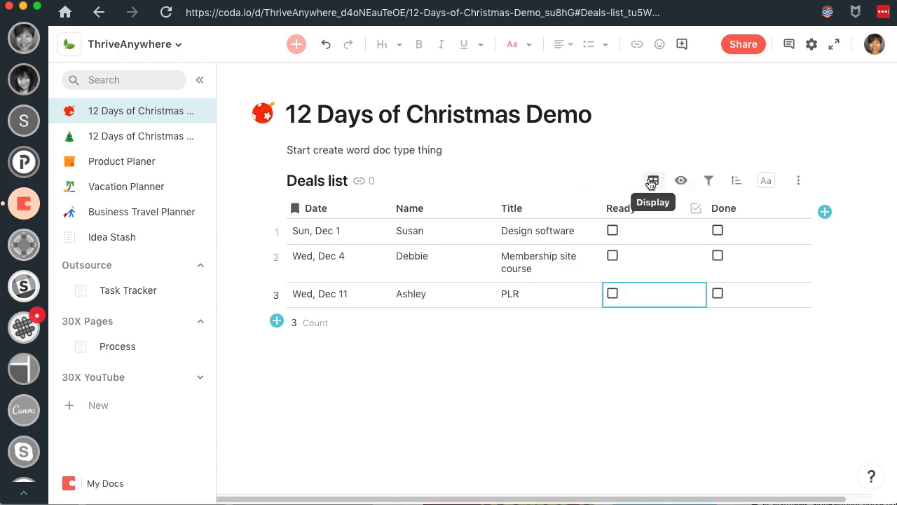
Step: Sort the Deals list table by Date in ascending order
click(735, 181)
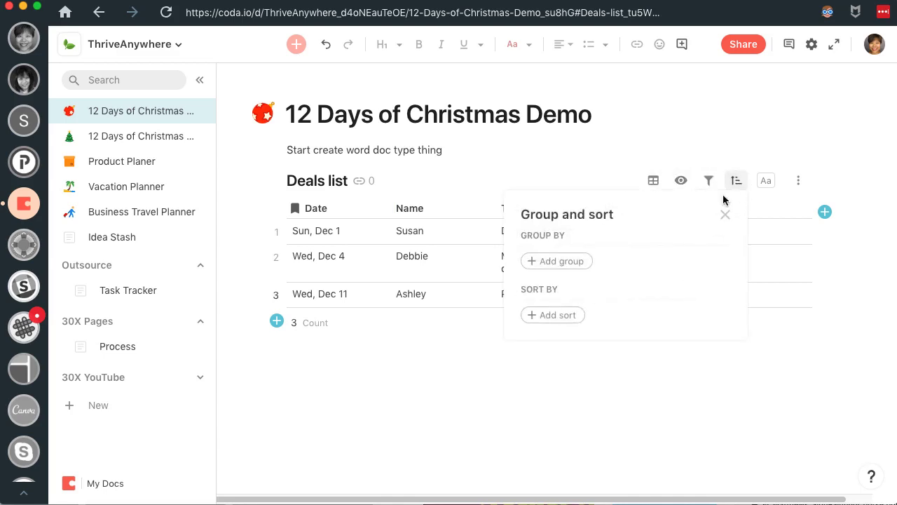
click(565, 317)
click(580, 314)
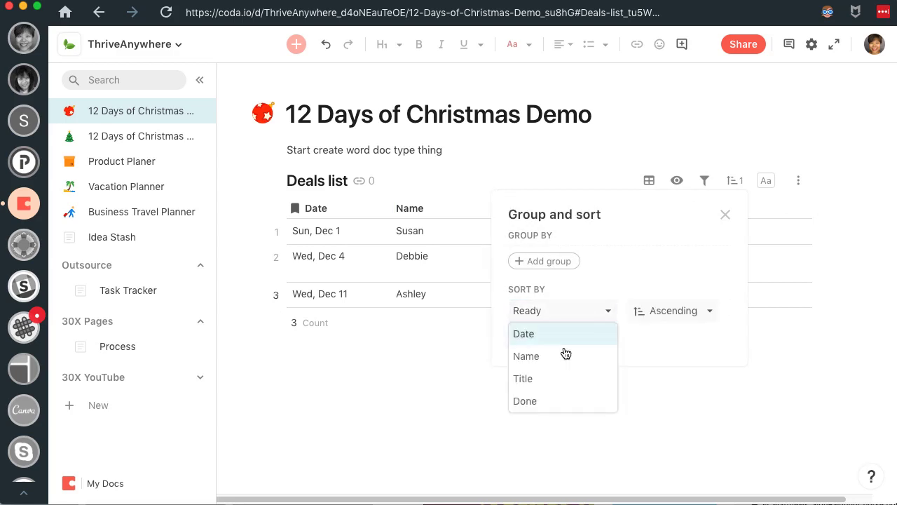
click(566, 337)
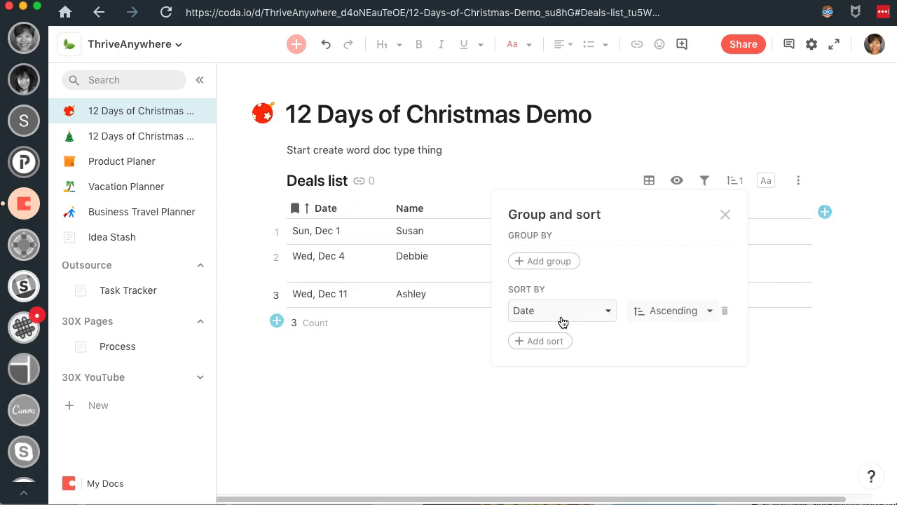
click(680, 311)
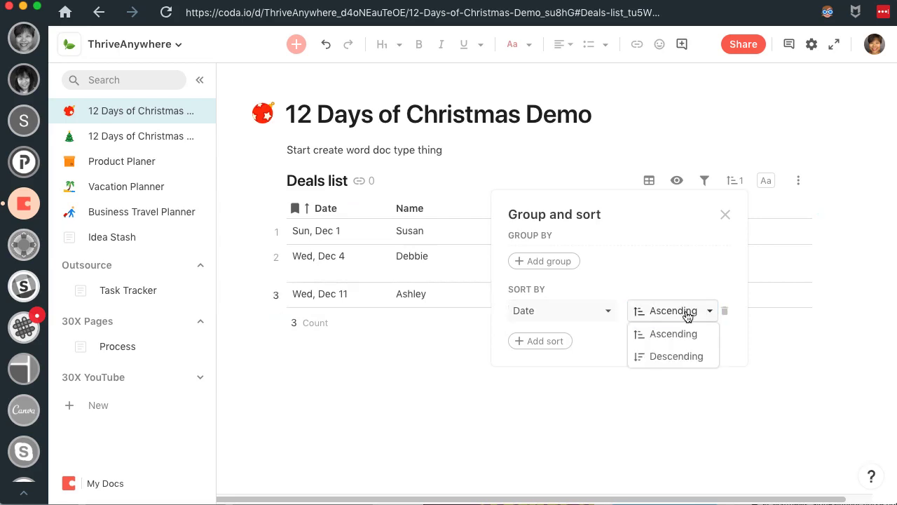
click(606, 118)
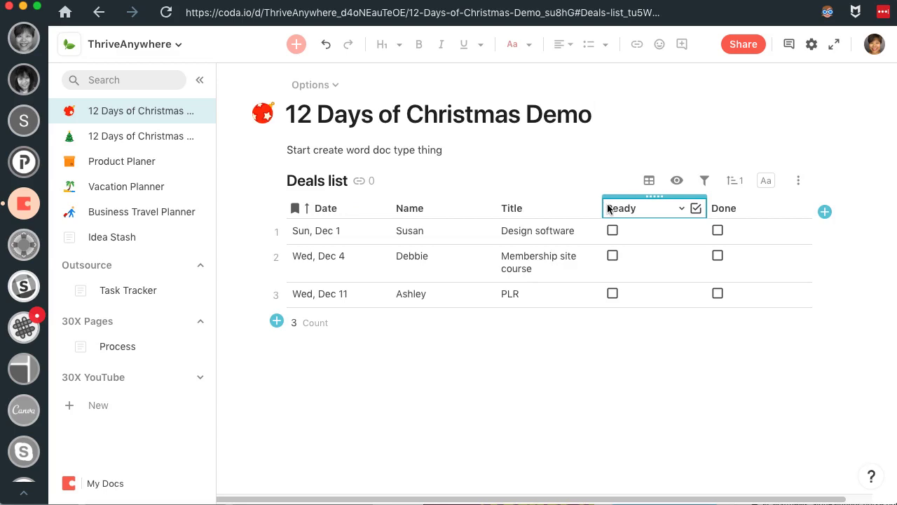
Step: Add the text line "View Only those deals that are ready" below the Deals list table
click(290, 366)
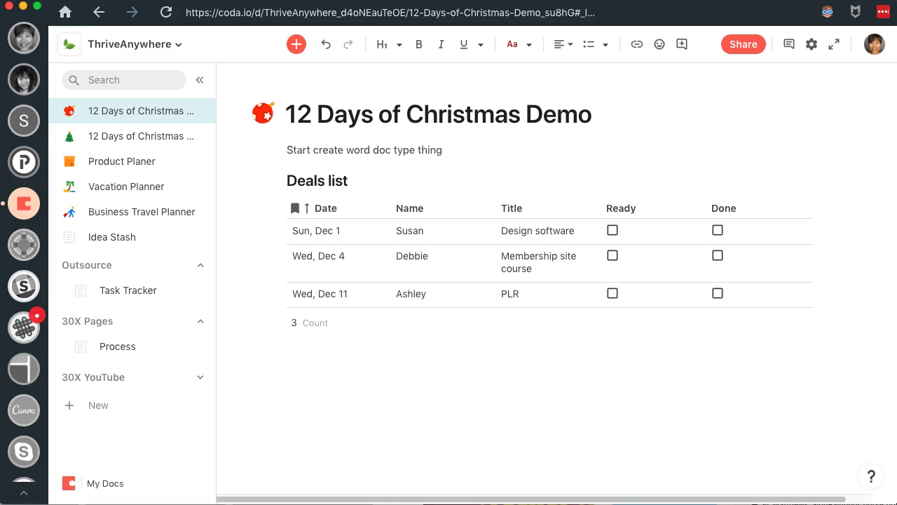
text(View Only those deals that are re)
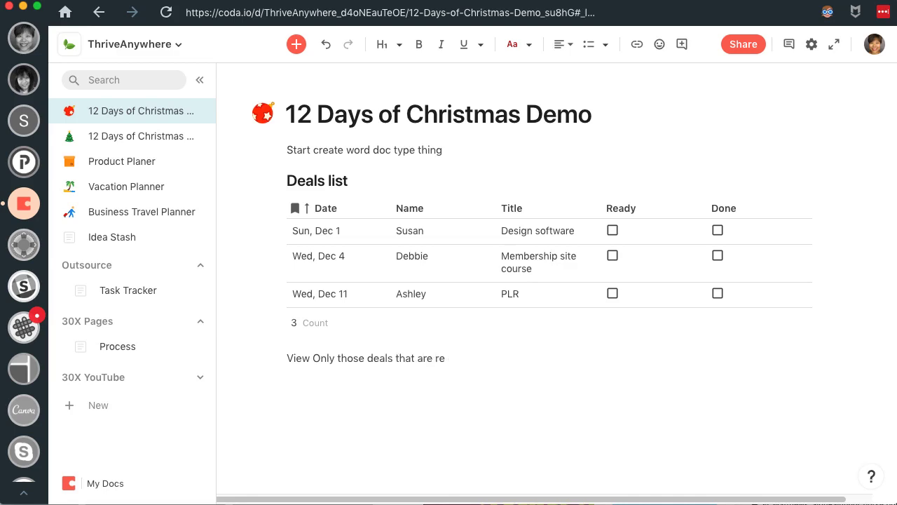
text(ady)
Step: Insert a table view of Deals list below the new text line
click(298, 45)
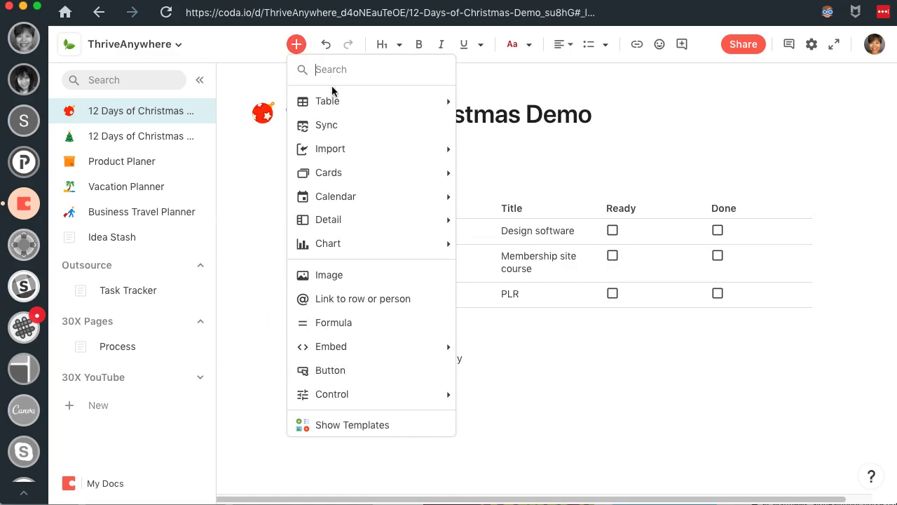
mouse_move(332, 100)
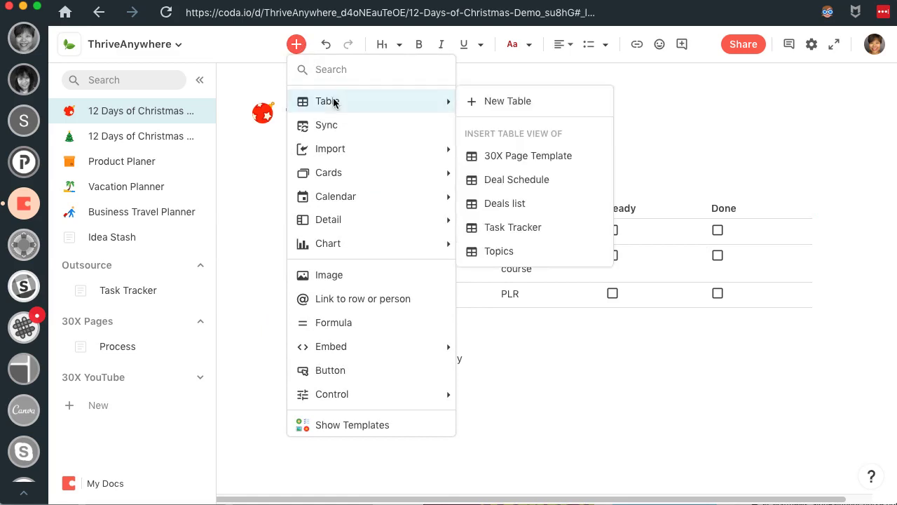
click(515, 204)
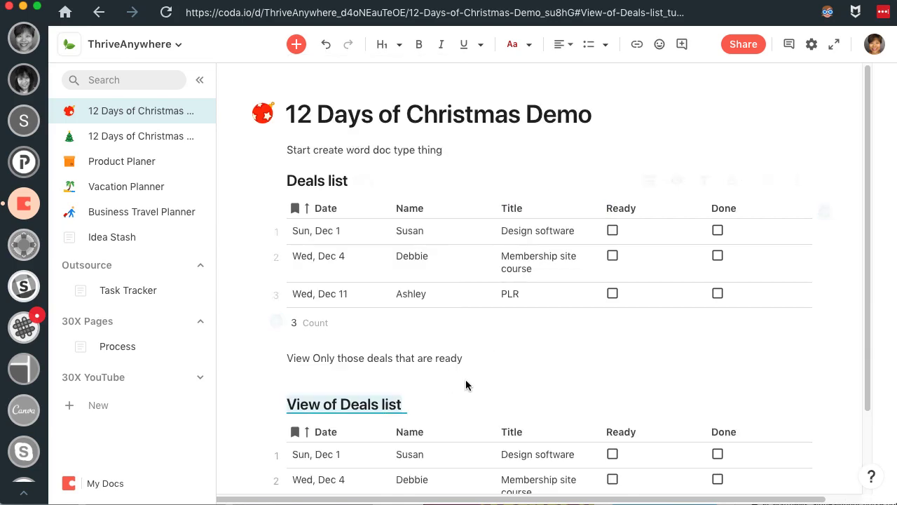
Step: Hide the Date, Title and Done columns in the View of Deals list
scroll(466, 381, down, 2)
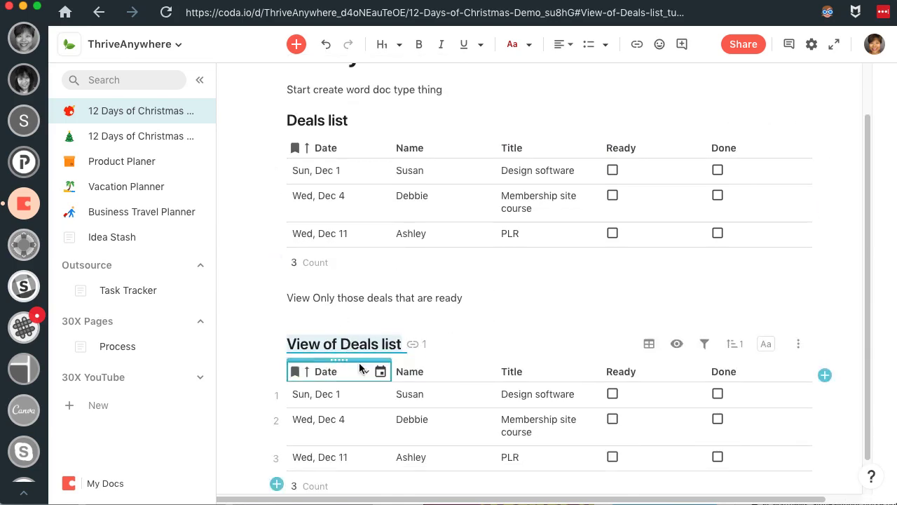
click(677, 344)
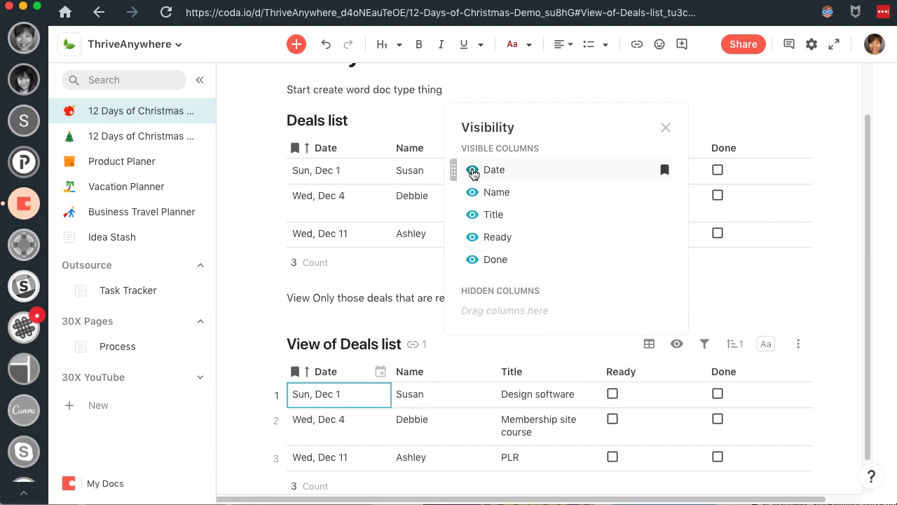
click(473, 173)
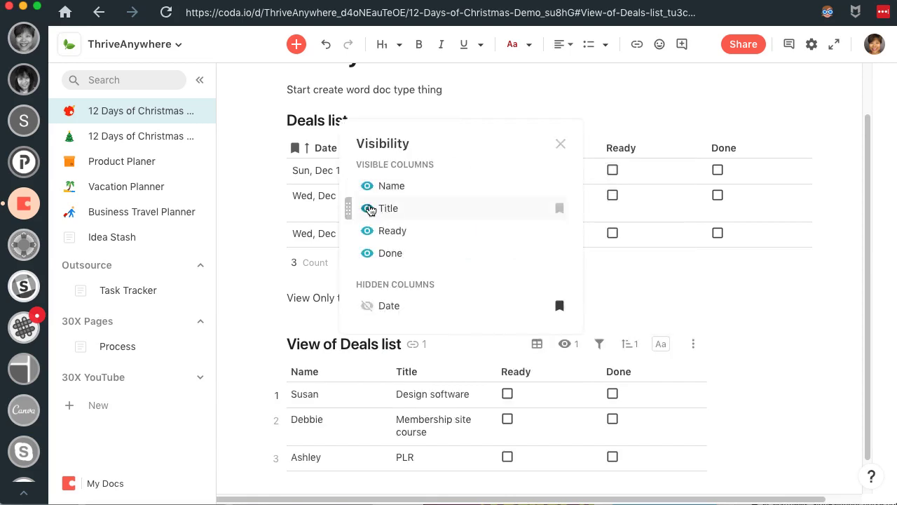
click(369, 210)
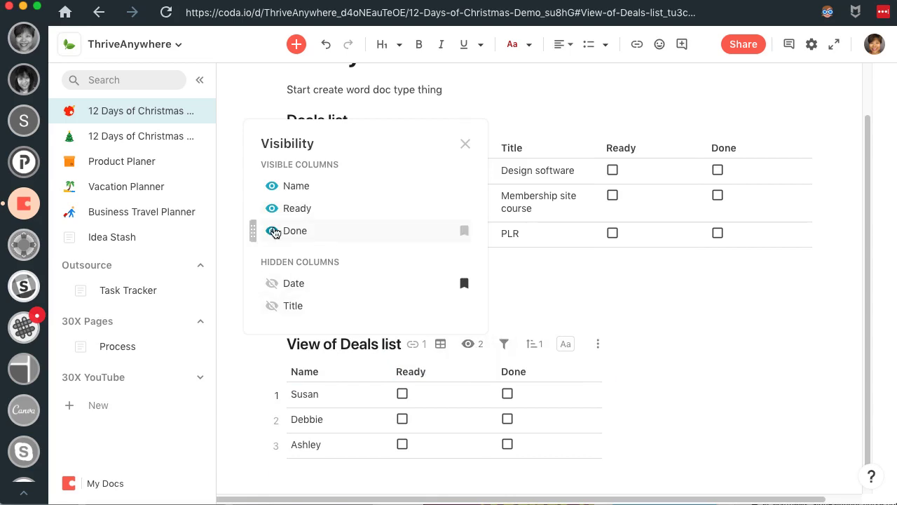
click(273, 230)
click(705, 316)
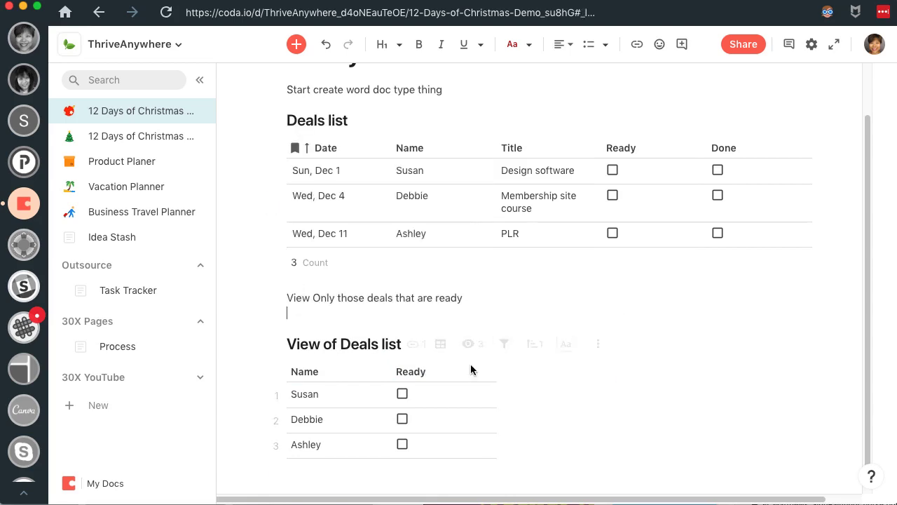
Step: Mark the Sun, Dec 1 deal as Ready and filter the View of Deals list to rows where Ready is equal to Checked
scroll(623, 372, down, 1)
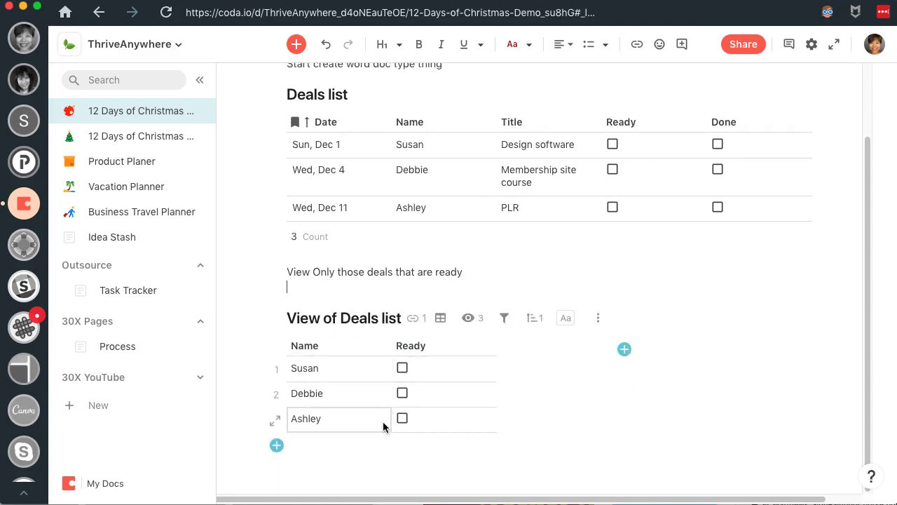
click(613, 144)
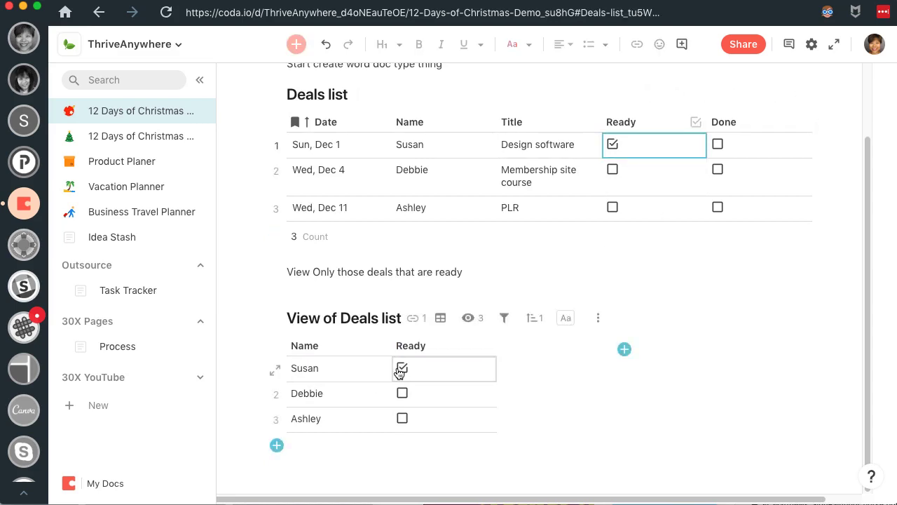
click(503, 319)
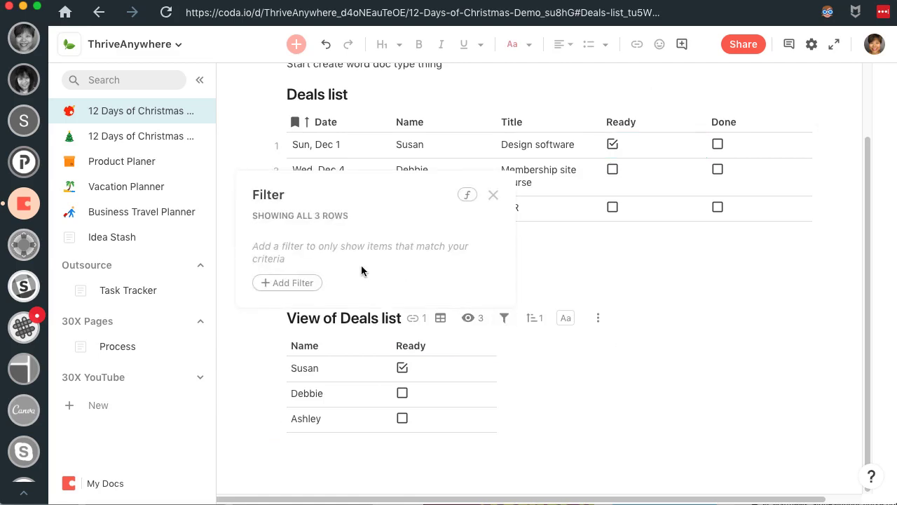
click(286, 281)
click(297, 330)
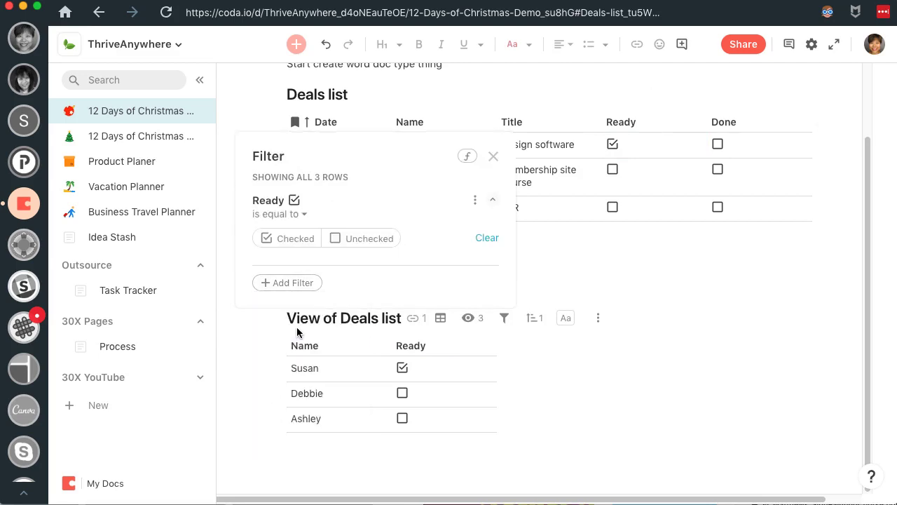
click(295, 240)
click(760, 376)
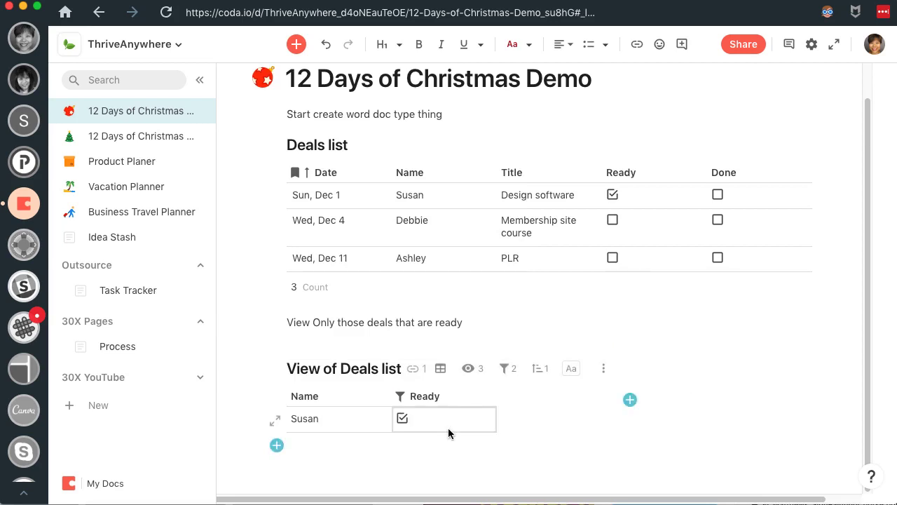
Step: Change the Ready filter of the View of Deals list to Unchecked
click(544, 377)
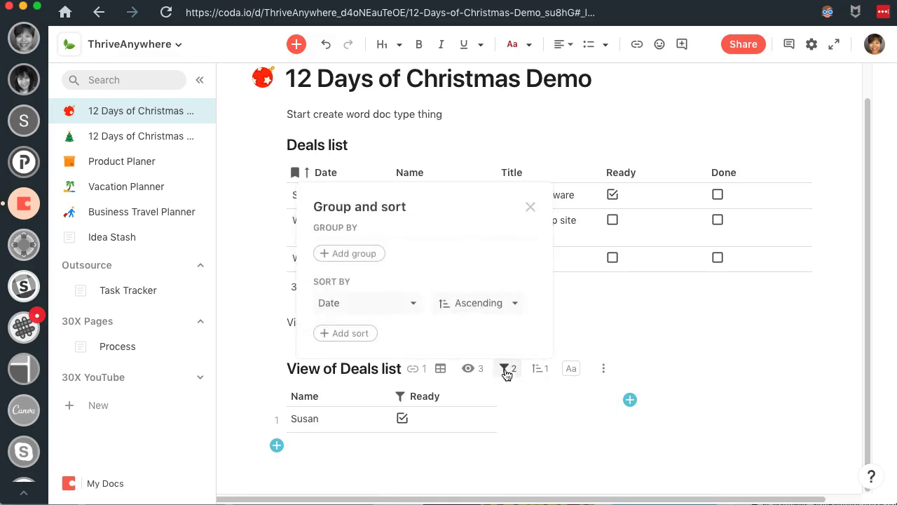
click(506, 372)
click(351, 289)
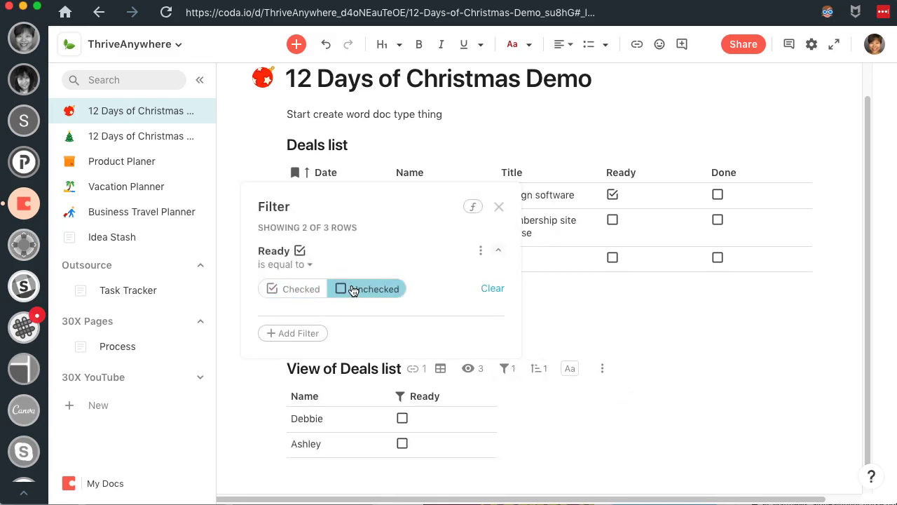
click(716, 363)
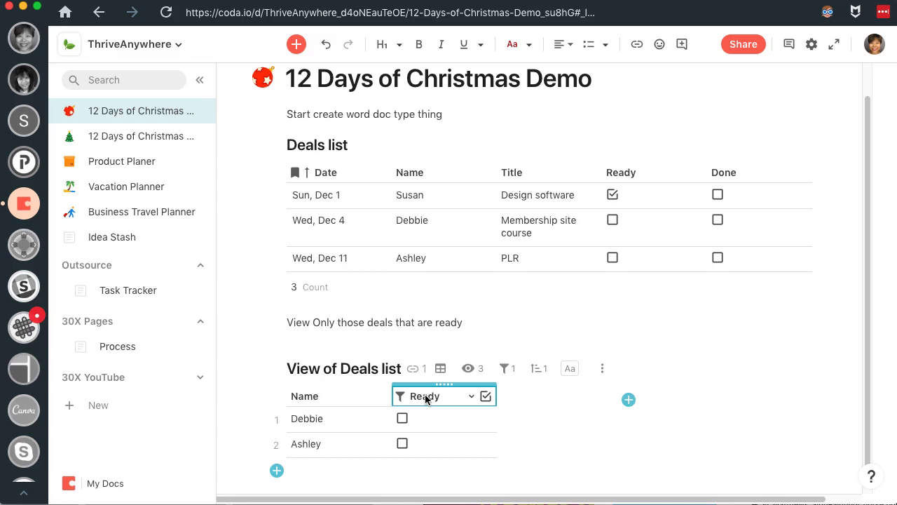
Step: Mark the PLR deal as Ready from its row in the filtered View of Deals list
click(407, 423)
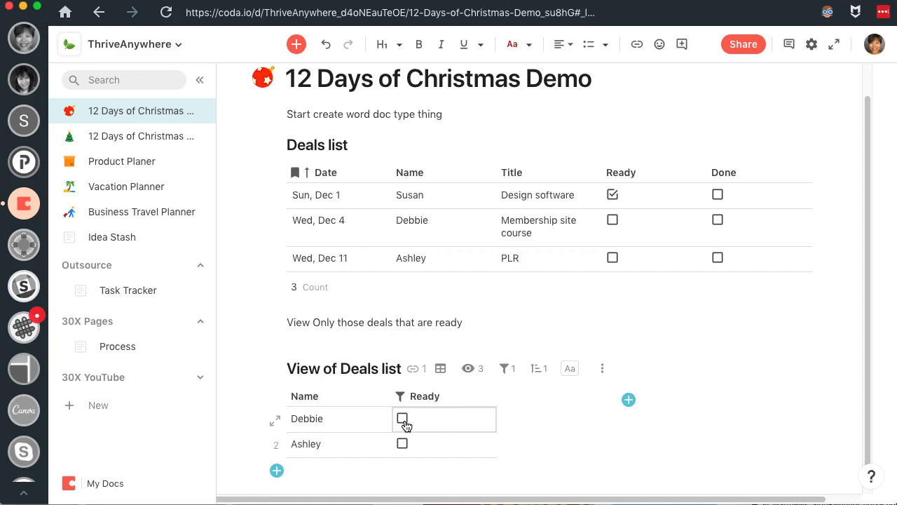
click(403, 447)
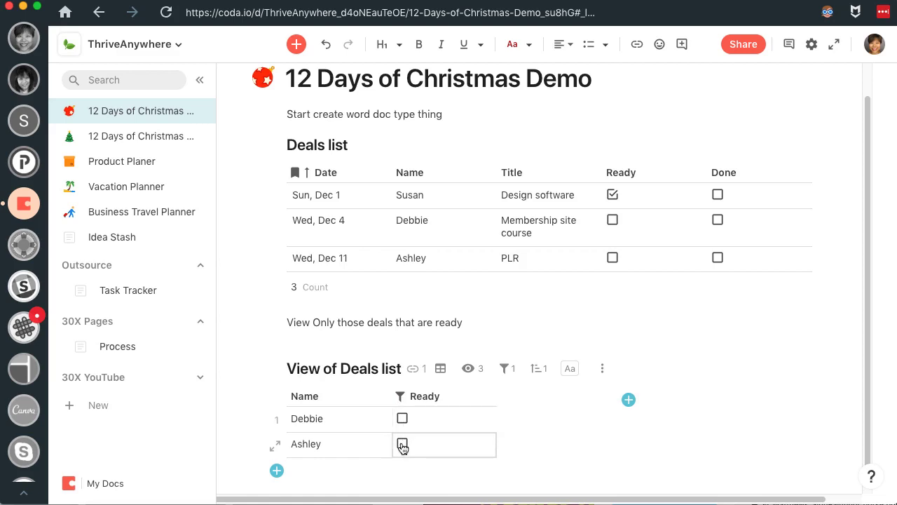
click(403, 444)
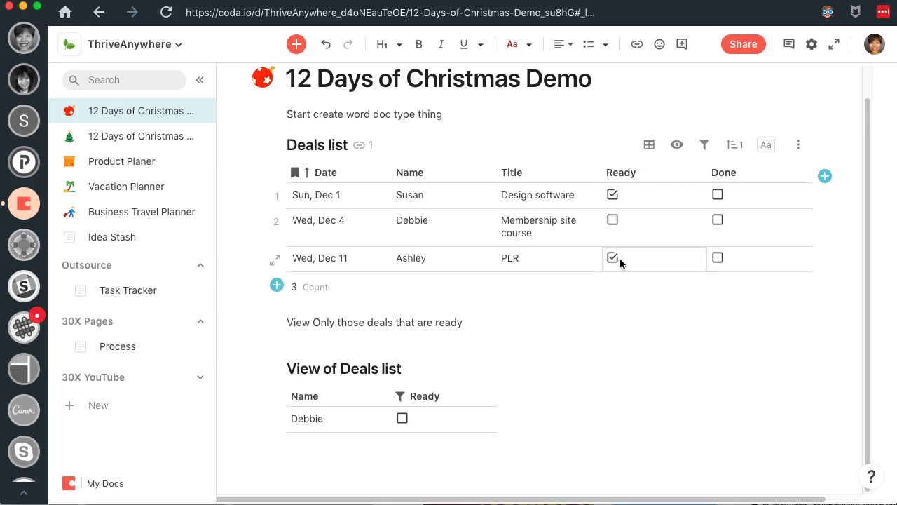
Step: Add a column named "New Column" after Ready in the View of Deals list
click(468, 395)
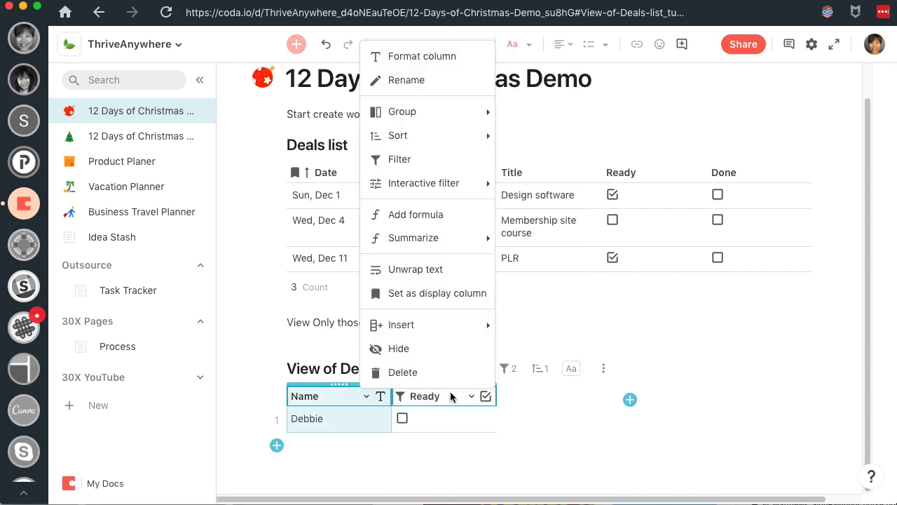
click(451, 396)
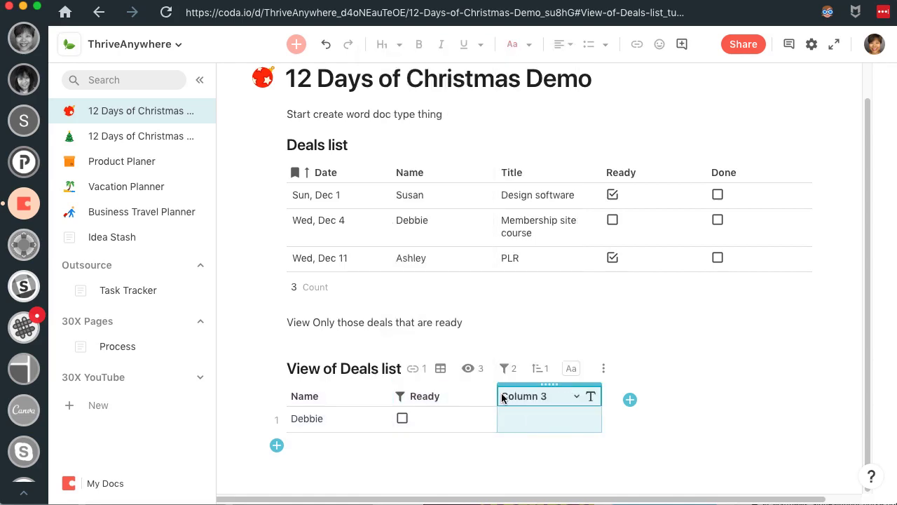
text(New Column)
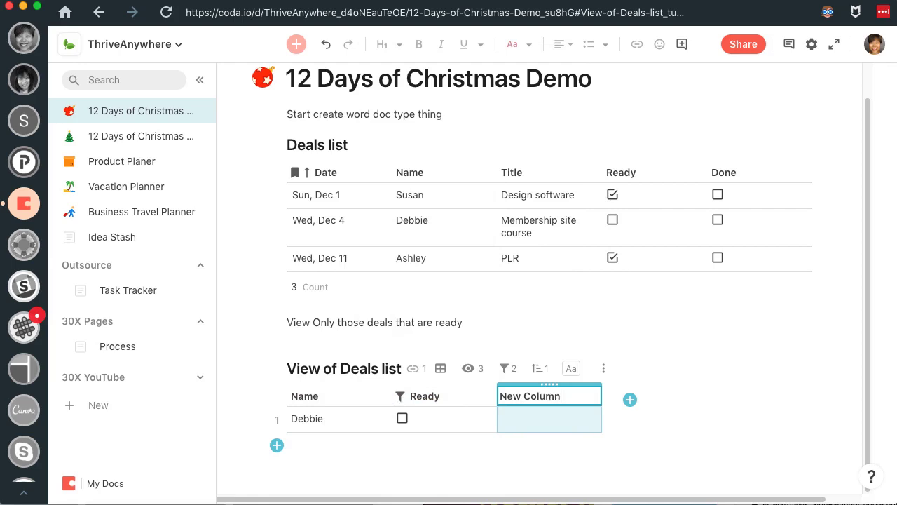
key(Return)
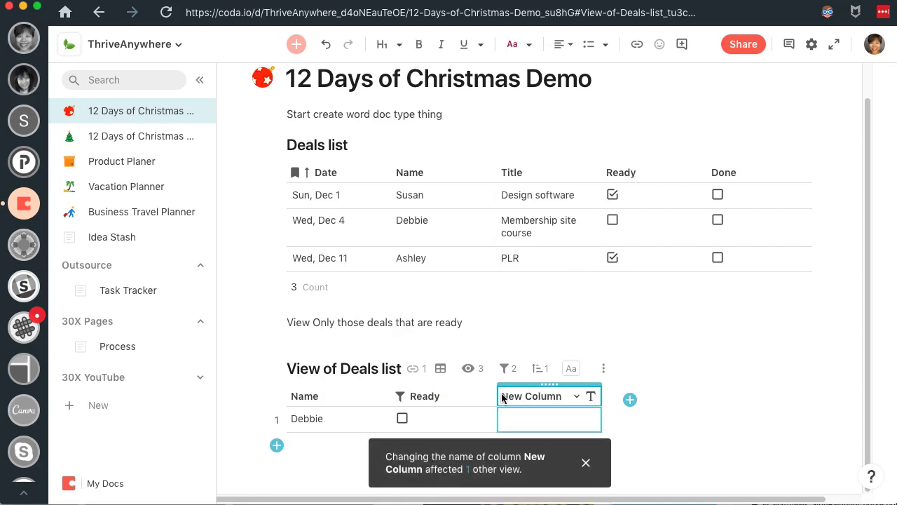
click(518, 429)
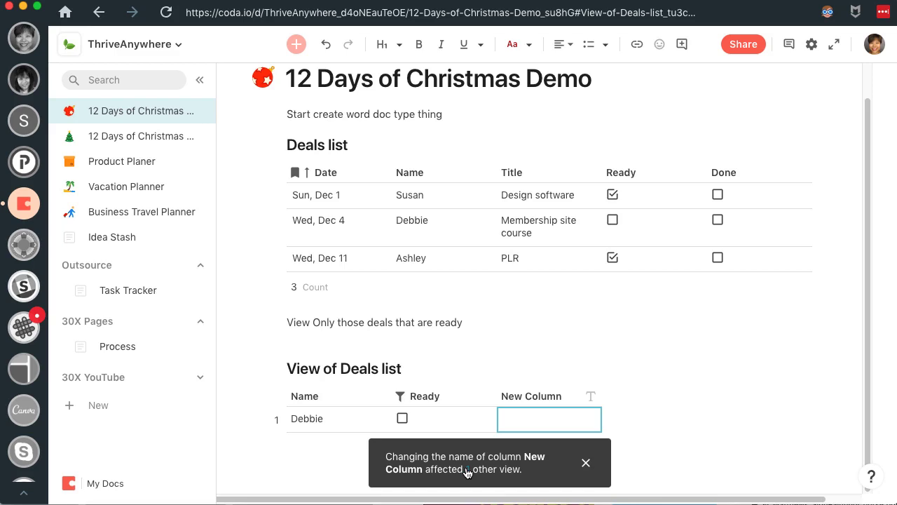
Step: Check which other view the column rename affects and review the Deals list table's views in the doc settings
mouse_move(467, 472)
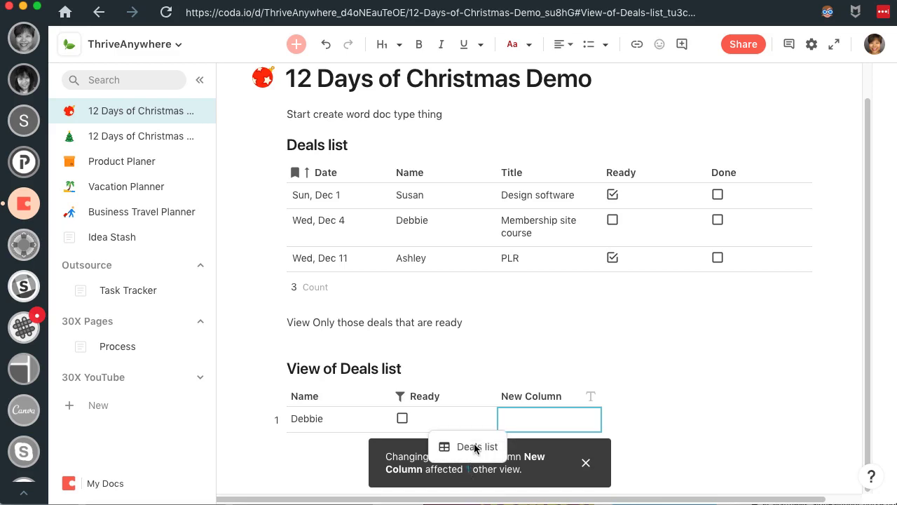
click(634, 462)
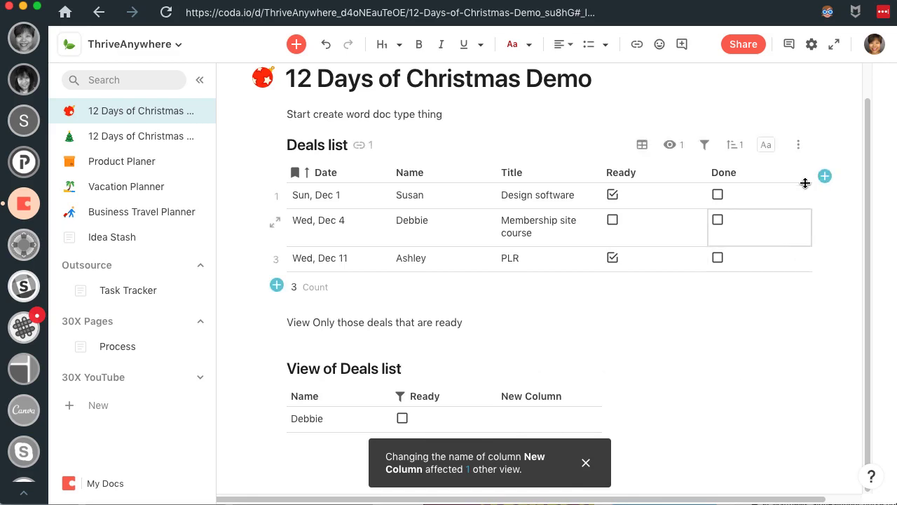
click(468, 469)
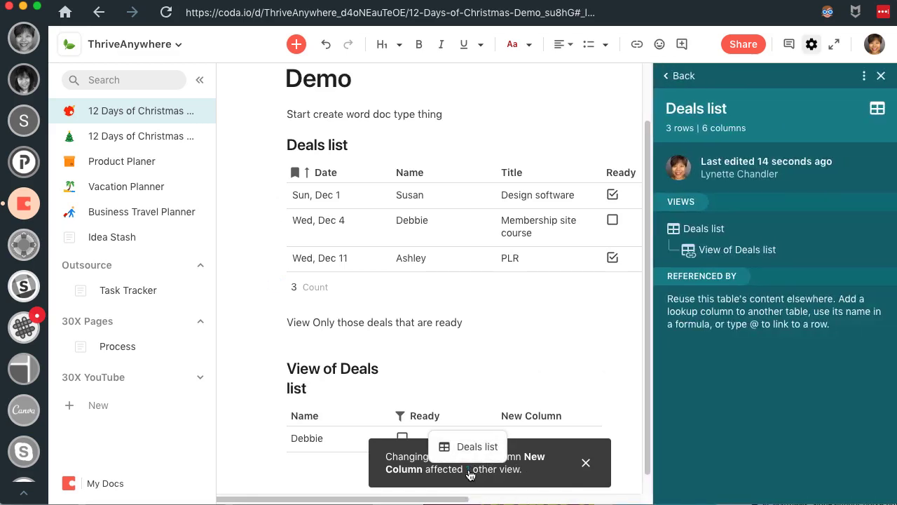
click(722, 238)
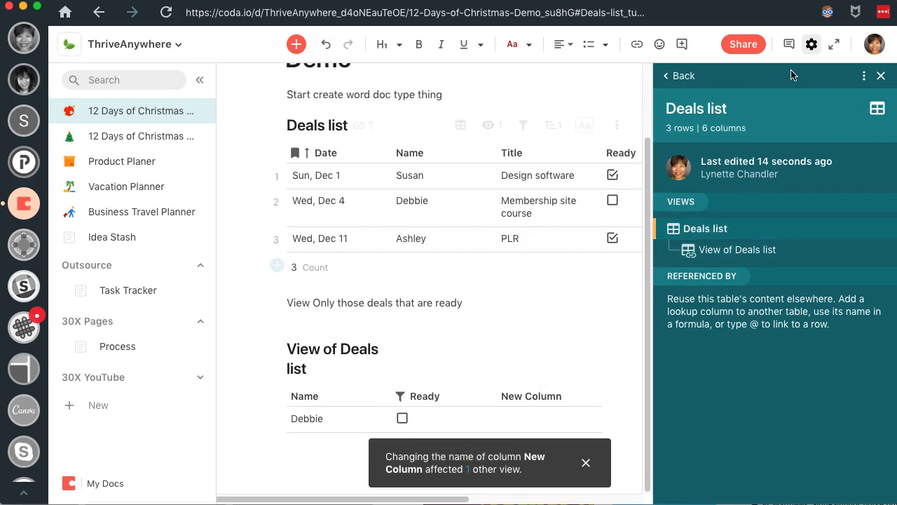
click(676, 76)
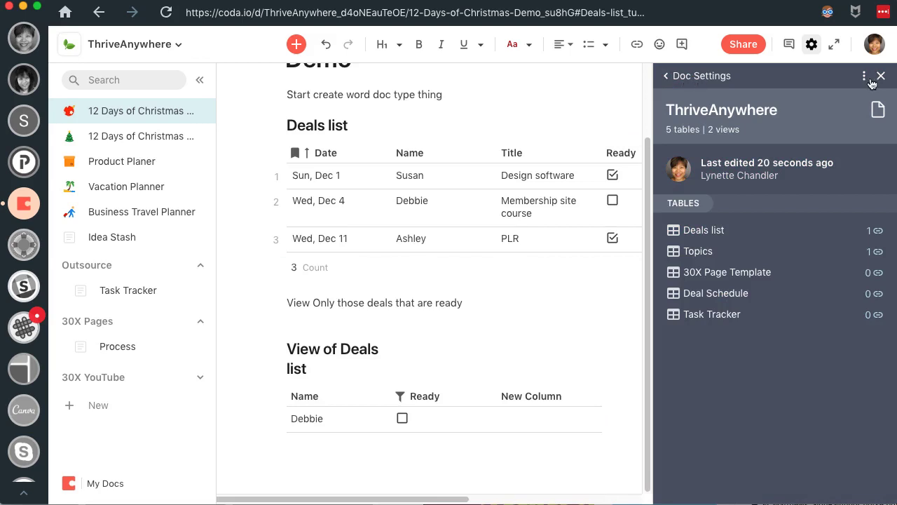
click(881, 76)
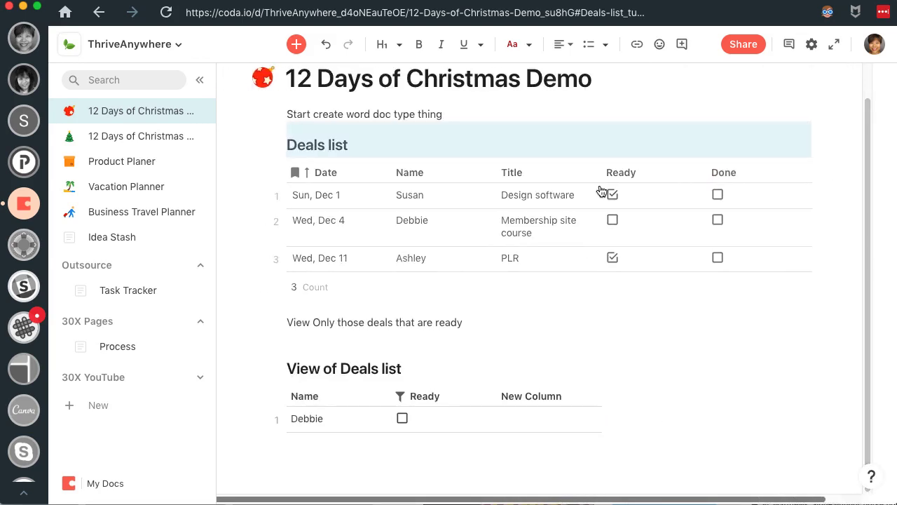
Step: Make the hidden "New Column" visible in the original Deals list table
click(642, 146)
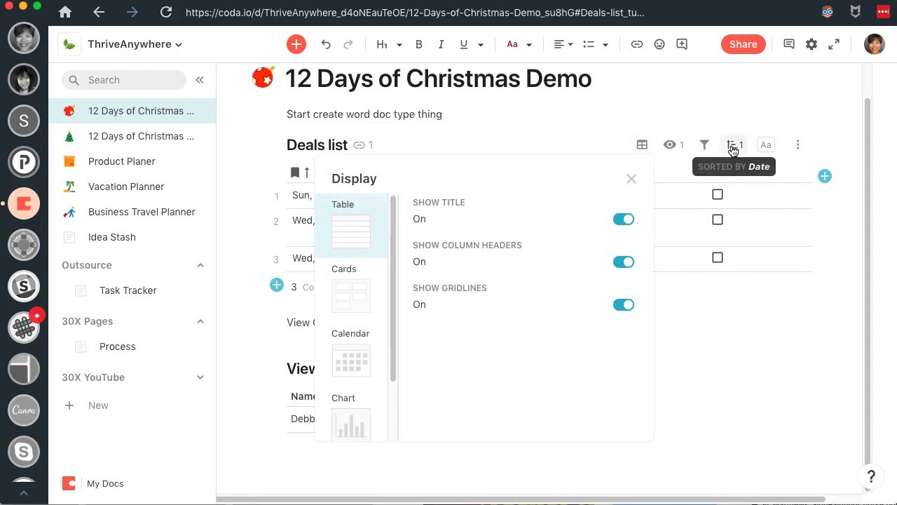
click(671, 145)
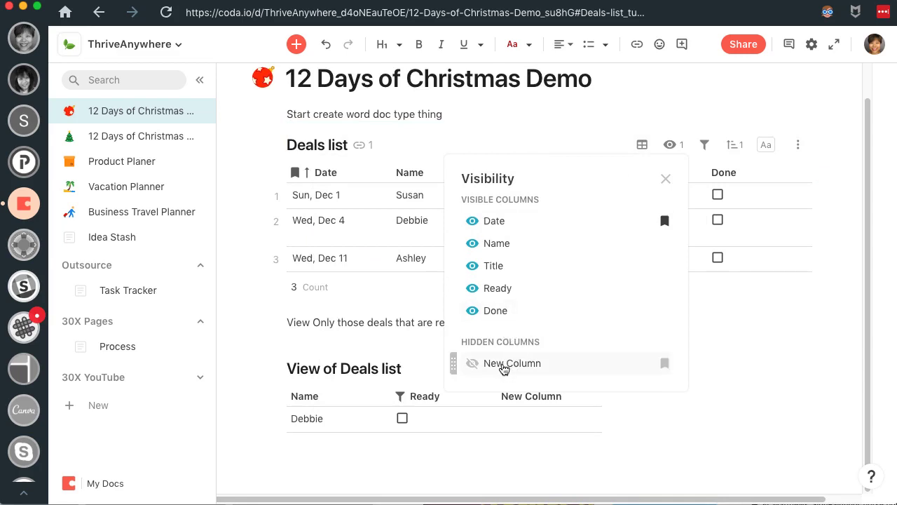
click(471, 363)
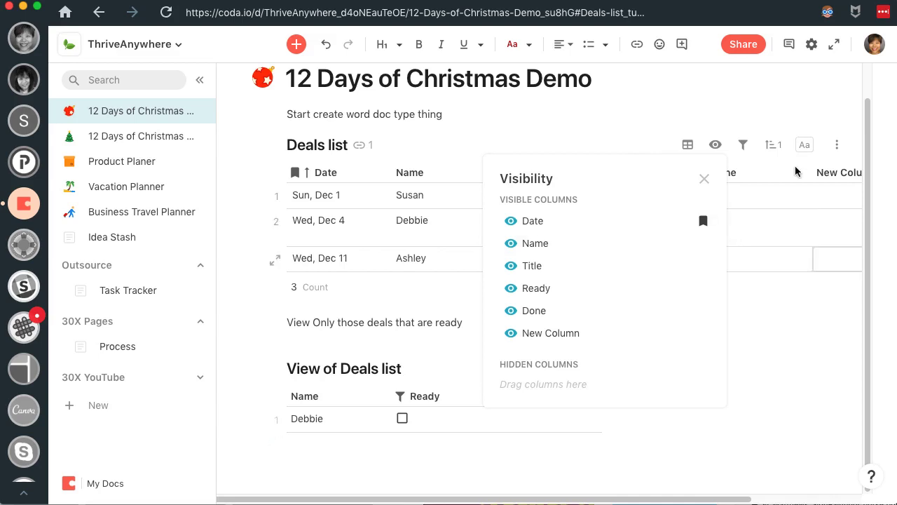
Step: Hide "New Column" in the original Deals list table while leaving it shown in the View of Deals list
click(692, 92)
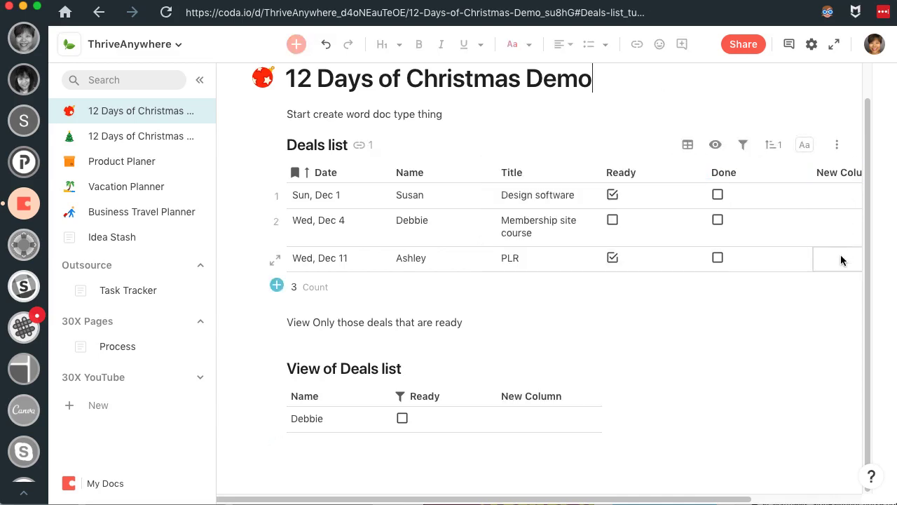
click(540, 397)
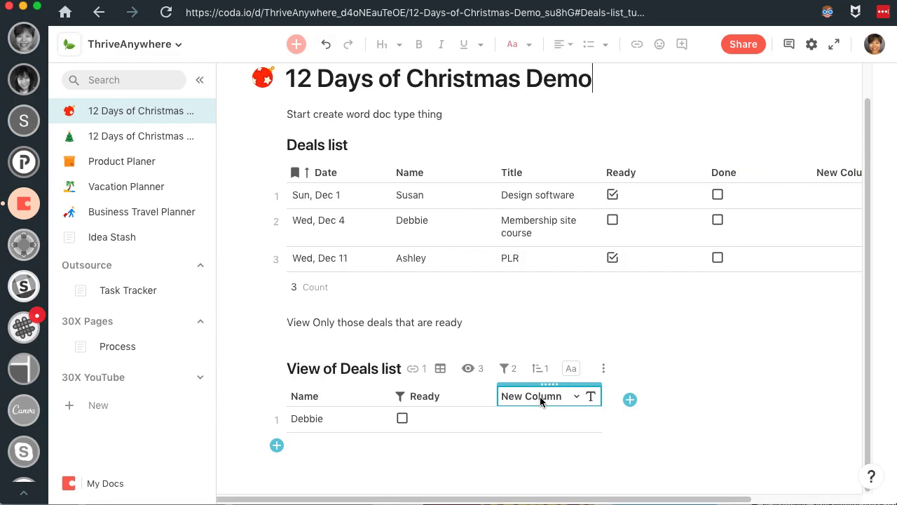
click(540, 396)
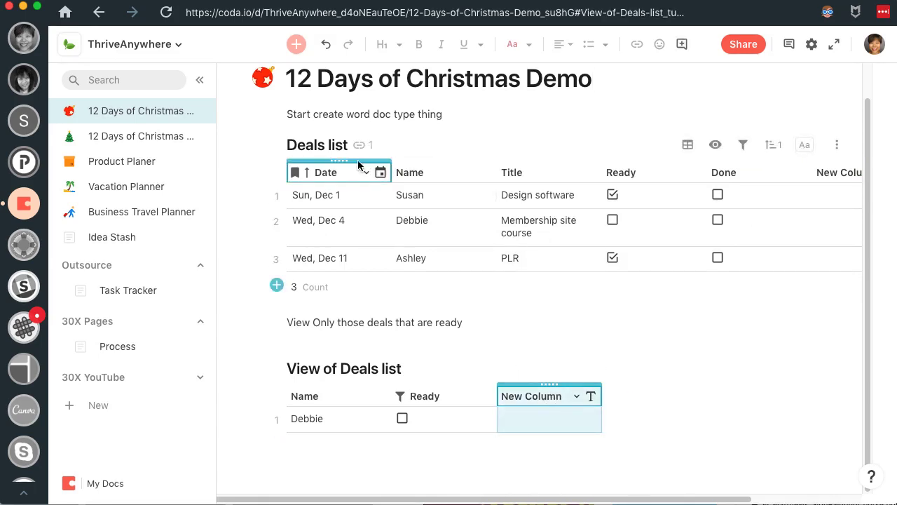
click(716, 147)
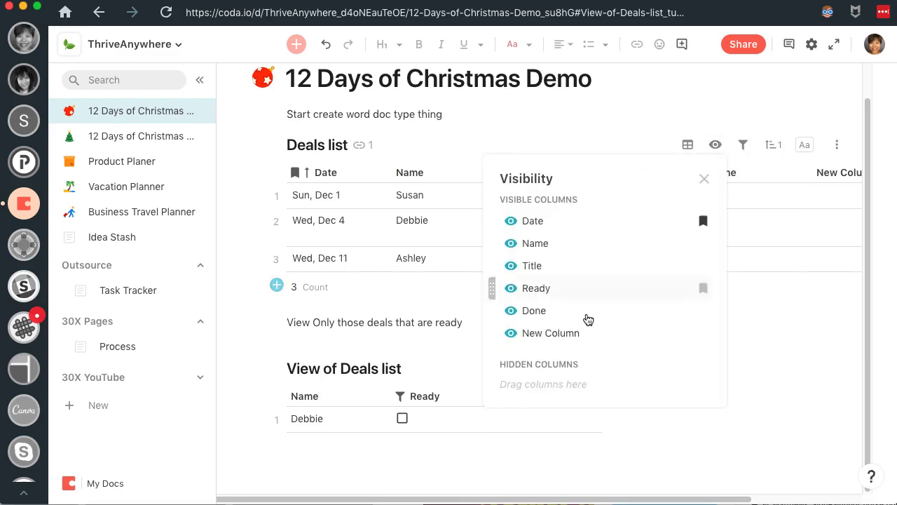
click(510, 333)
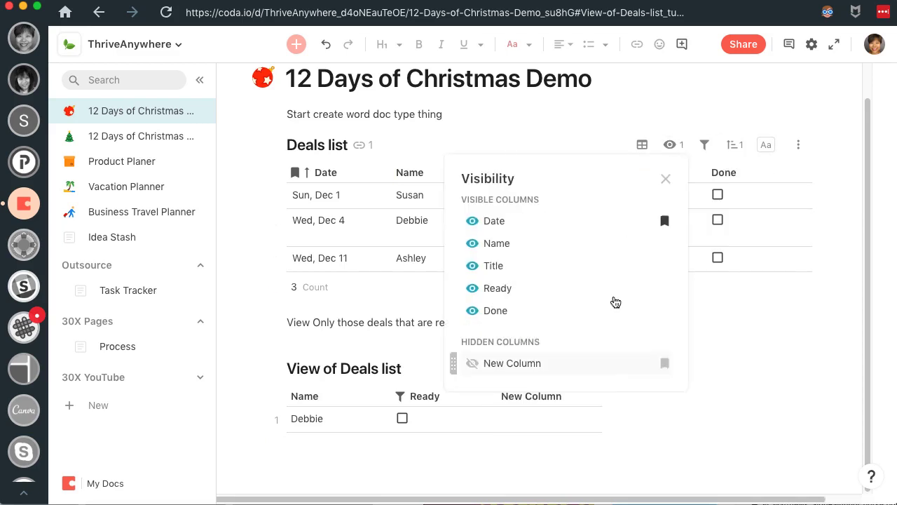
click(606, 113)
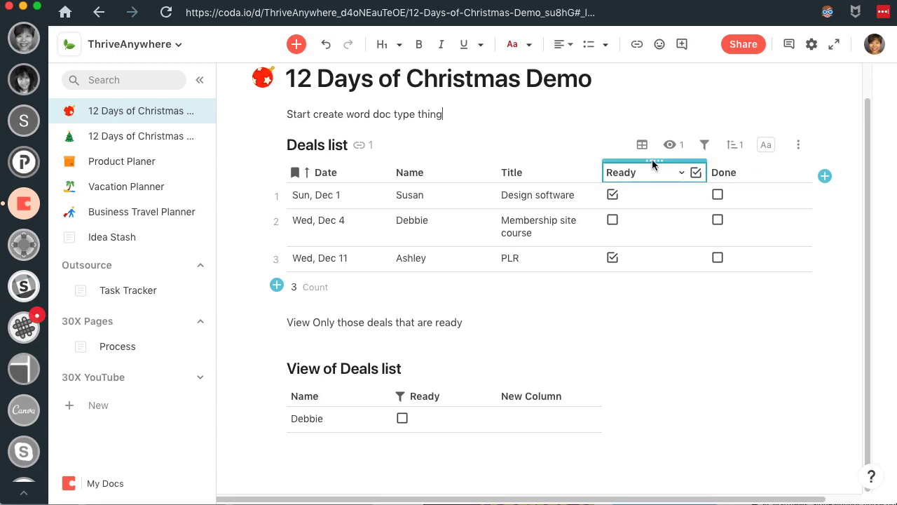
Step: Show the hidden "New Column" again in the original Deals list table
click(670, 145)
click(472, 363)
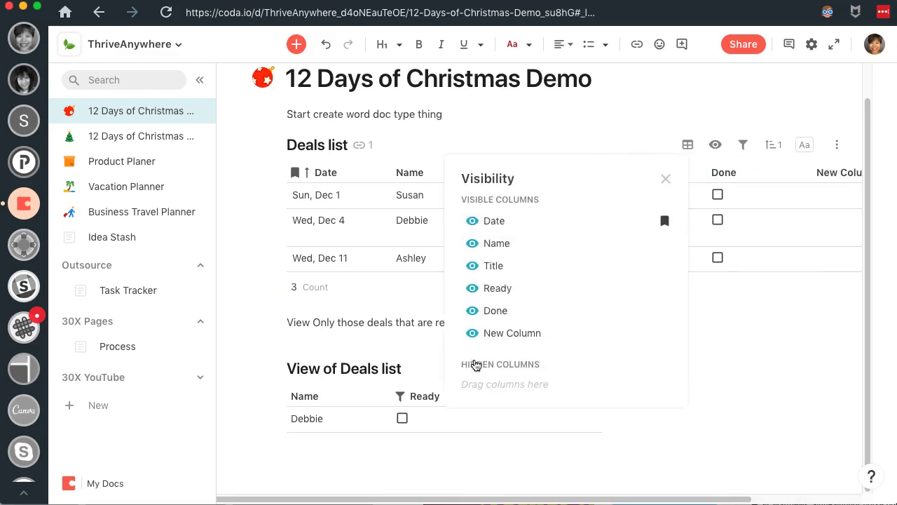
click(762, 347)
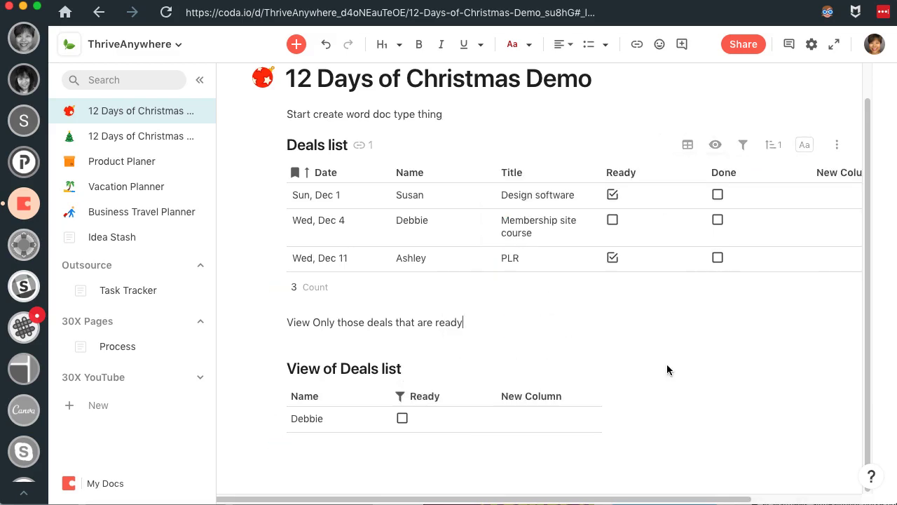
Step: Delete "New Column" from the View of Deals list
click(562, 396)
right_click(562, 396)
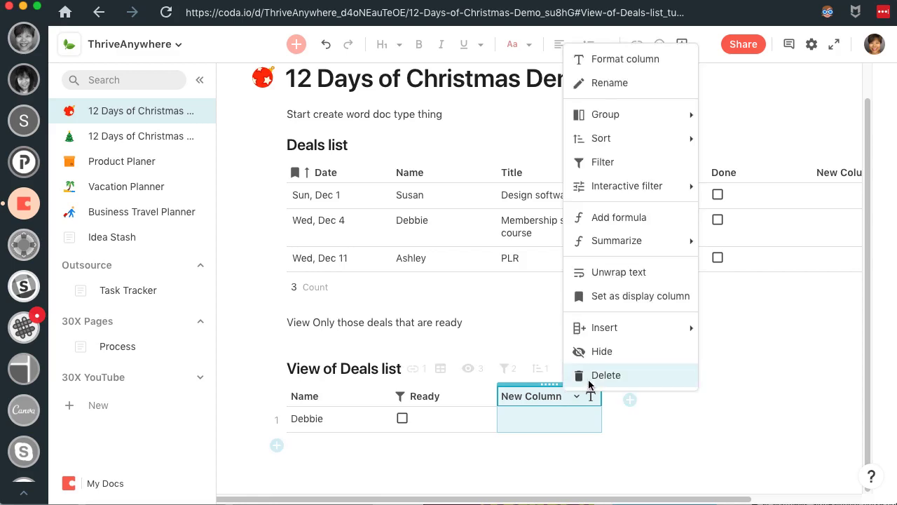
click(569, 375)
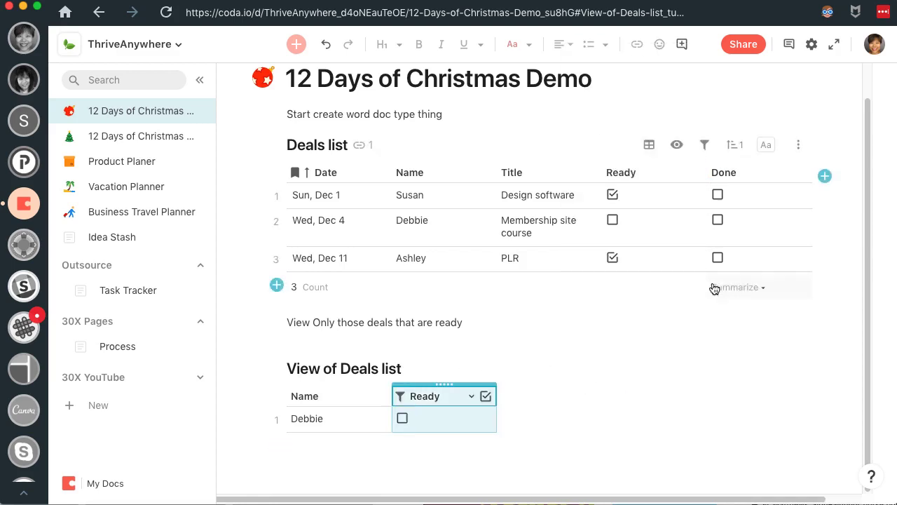
click(755, 353)
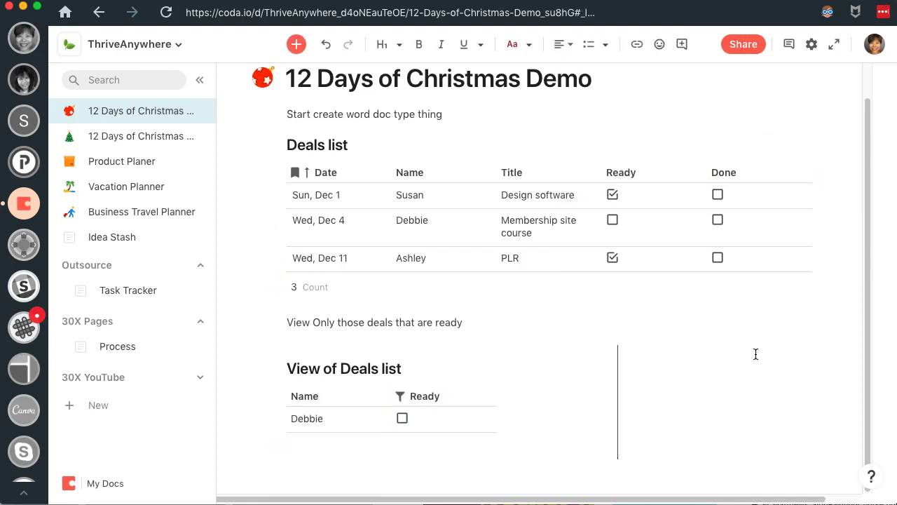